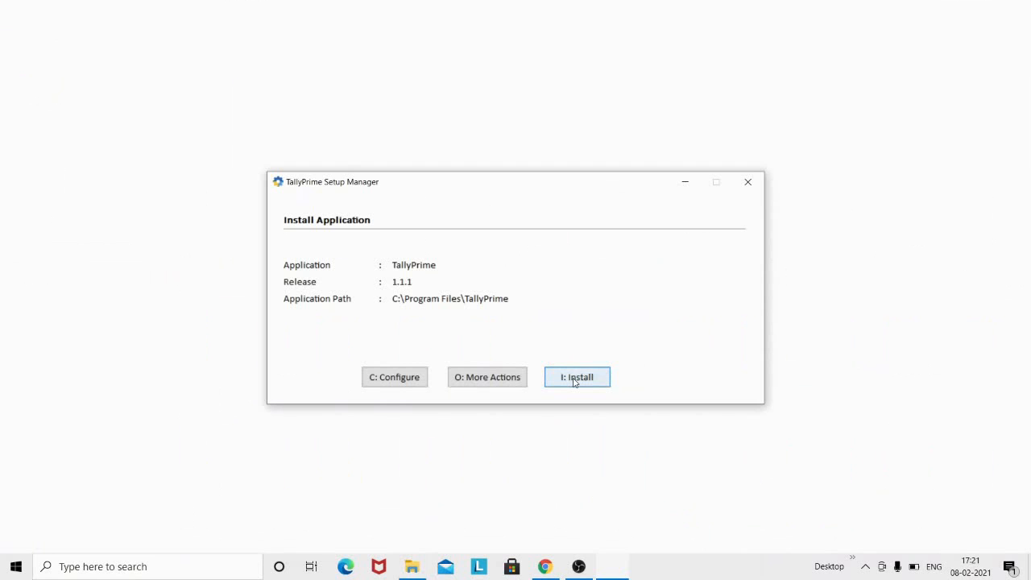
Step: Install TallyPrime release 1.1.1 in the default application path and start the program
{"action": "left_click", "coordinate": [576, 380]}
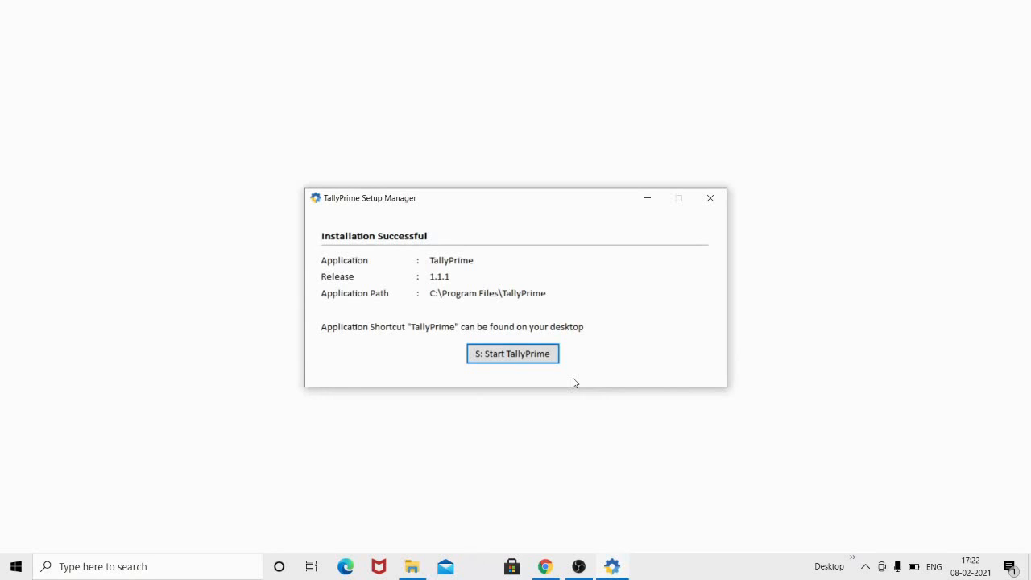
{"action": "left_click", "coordinate": [514, 359]}
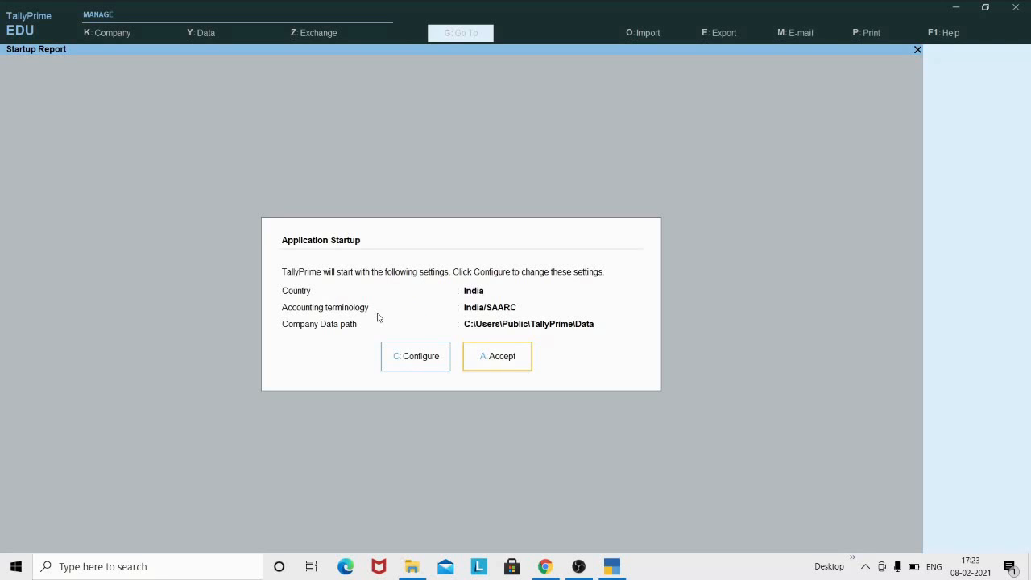
Step: Accept the default application startup settings and continue in the free Educational mode
{"action": "left_click", "coordinate": [498, 362]}
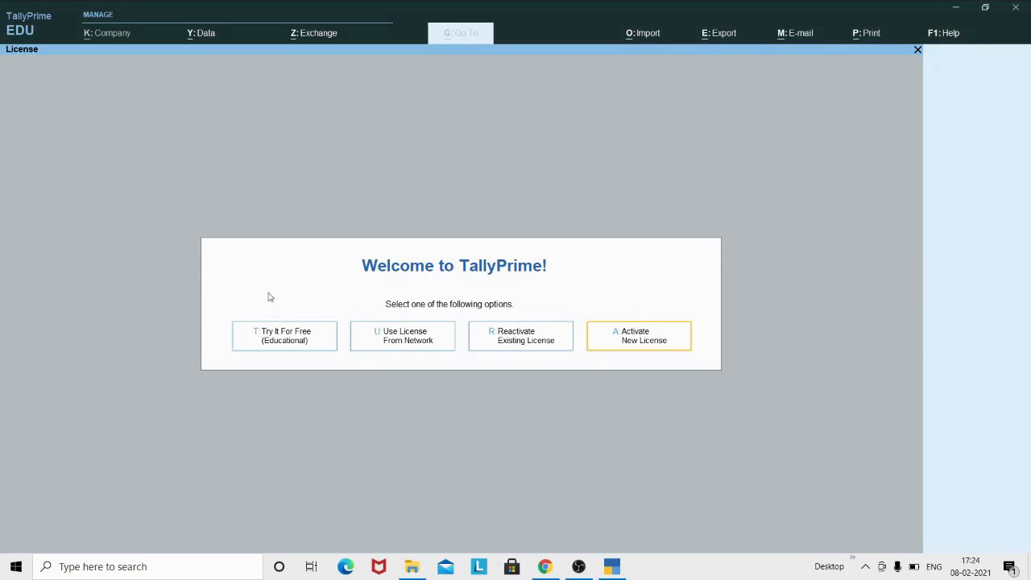
{"action": "left_click", "coordinate": [282, 337]}
{"action": "left_click", "coordinate": [286, 339]}
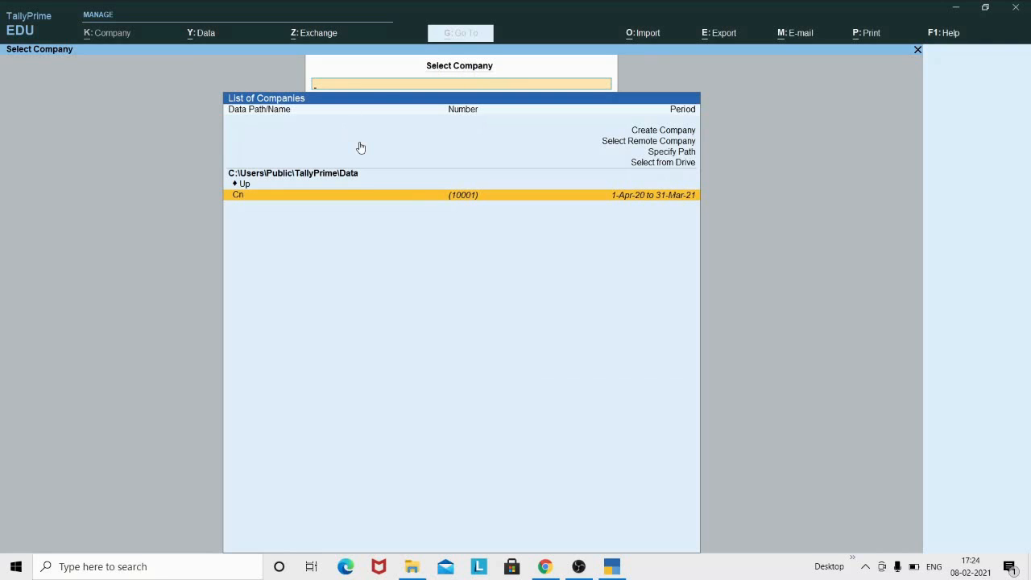
Step: Start a new company named My Abc Company, using the same text as its mailing name
{"action": "left_click", "coordinate": [656, 135]}
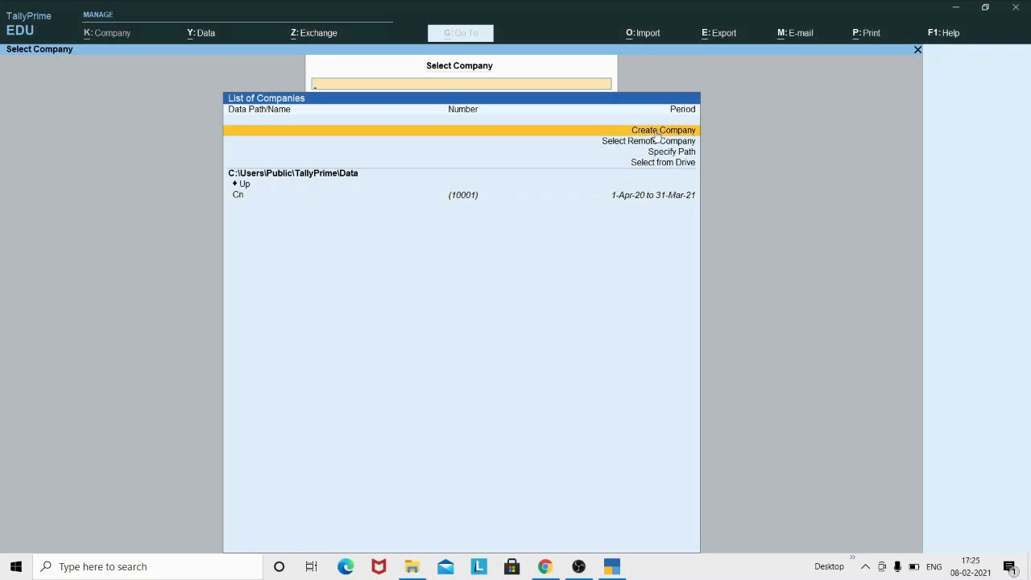
{"action": "left_click", "coordinate": [655, 129]}
{"action": "left_click", "coordinate": [655, 130]}
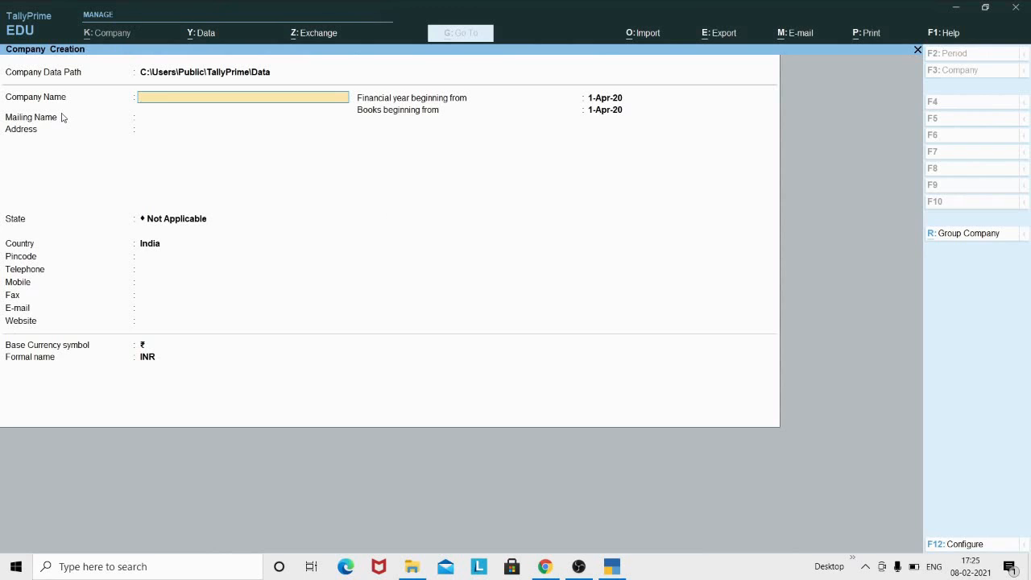
{"action": "type", "text": "My Abc Company"}
{"action": "key", "text": "Return"}
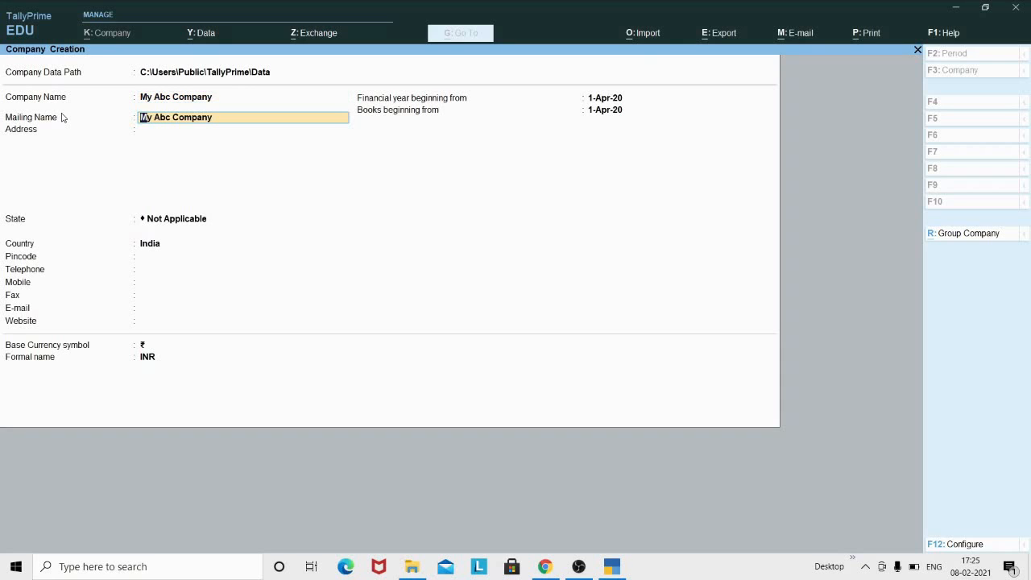
{"action": "key", "text": "Return"}
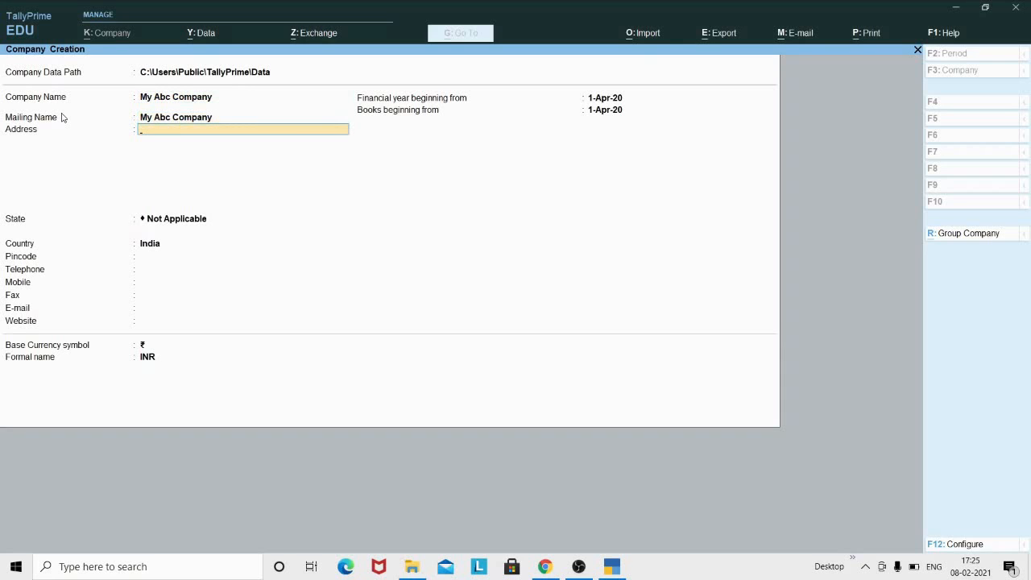
Step: Enter the company's two-line address, set the state to Odisha and fill in the pincode
{"action": "type", "text": "Sect a"}
{"action": "key", "text": "Return"}
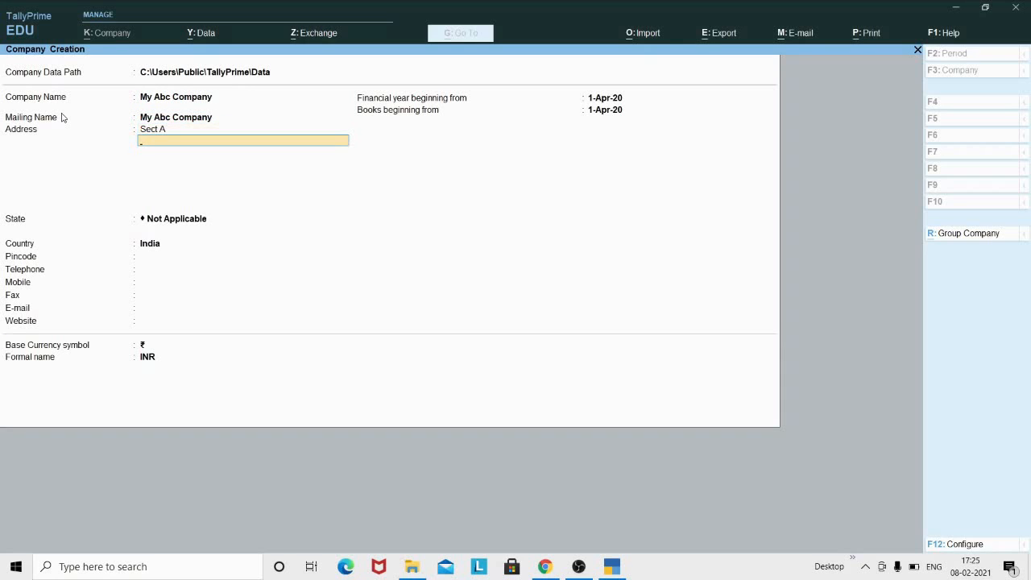
{"action": "type", "text": "Near Main Road"}
{"action": "key", "text": "Return"}
{"action": "key", "text": "Return"}
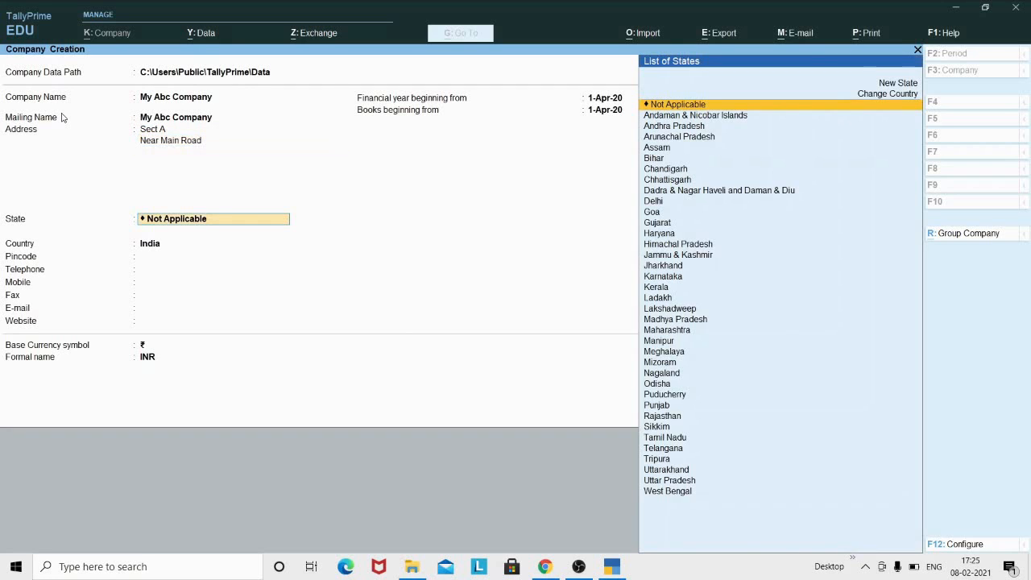
{"action": "type", "text": "O"}
{"action": "key", "text": "Return"}
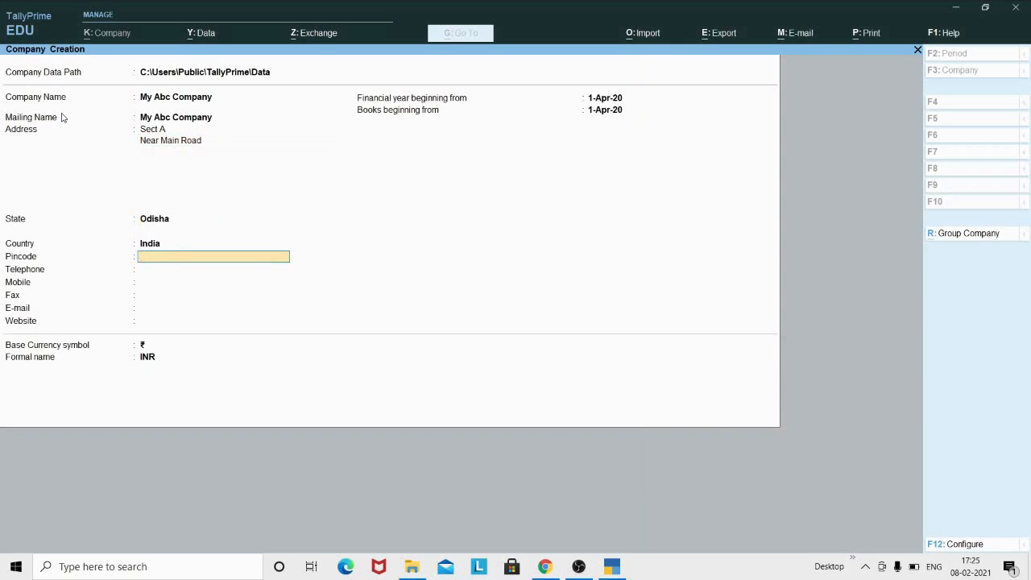
{"action": "type", "text": "11111"}
{"action": "key", "text": "Return"}
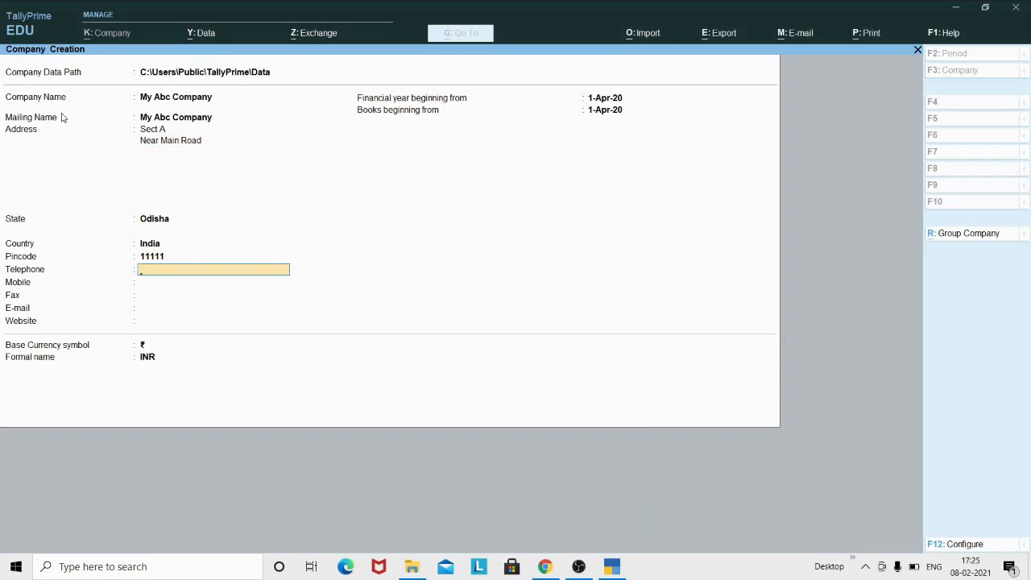
Step: Leave the contact fields blank, keep the 1-Apr-20 dates and INR base currency, and accept the company creation
{"action": "key", "text": "Return"}
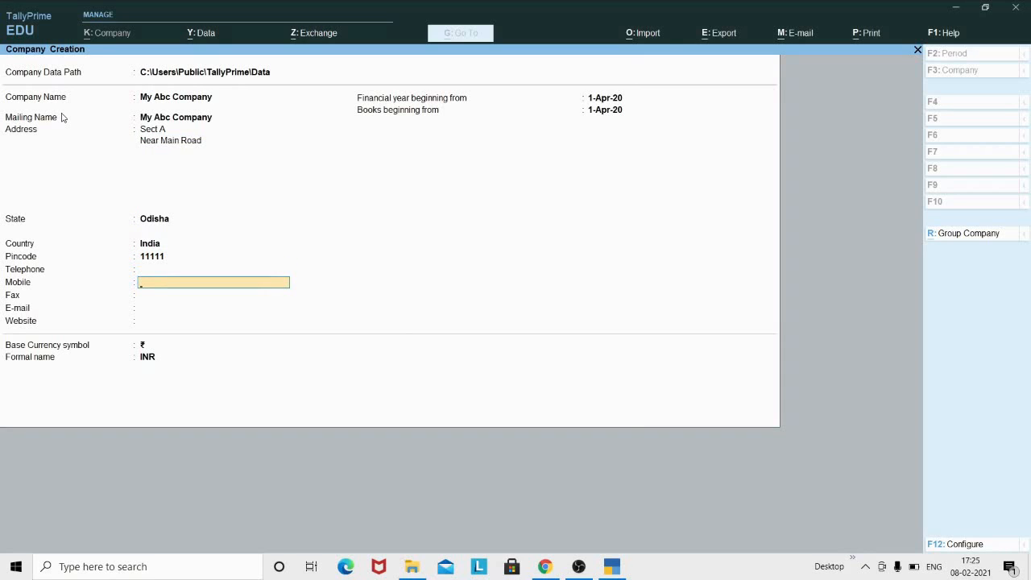
{"action": "key", "text": "Return"}
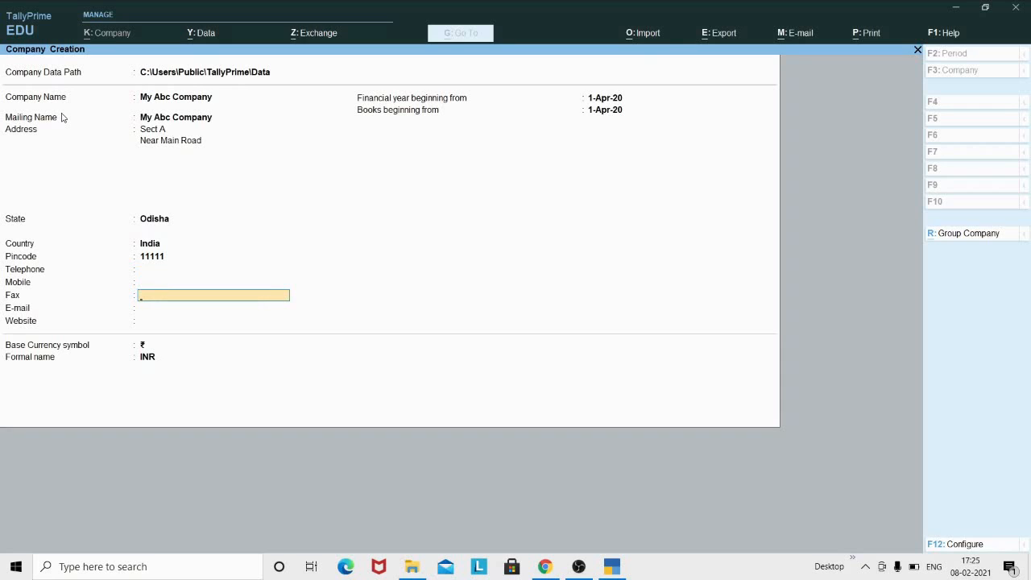
{"action": "key", "text": "Return"}
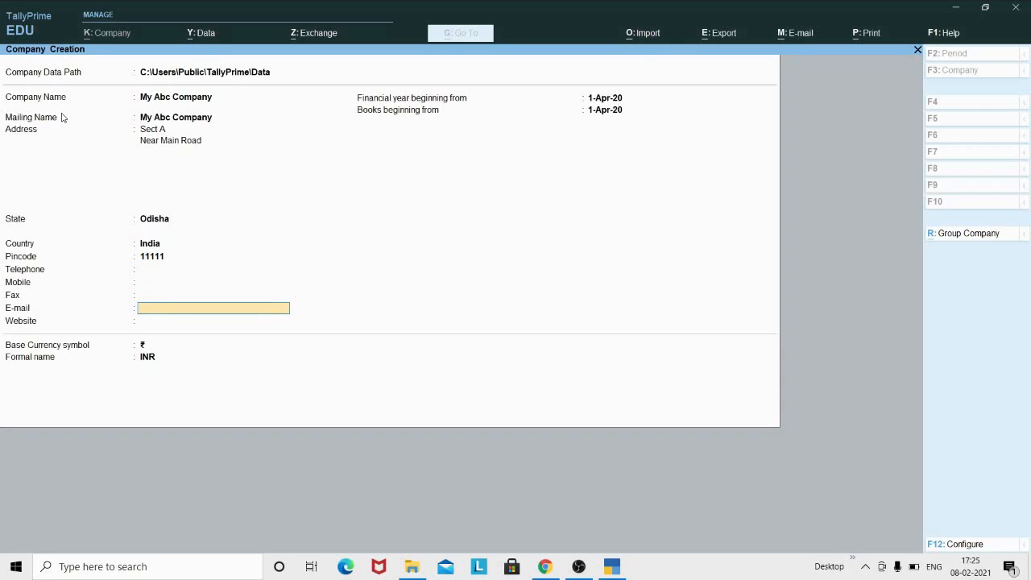
{"action": "key", "text": "Return"}
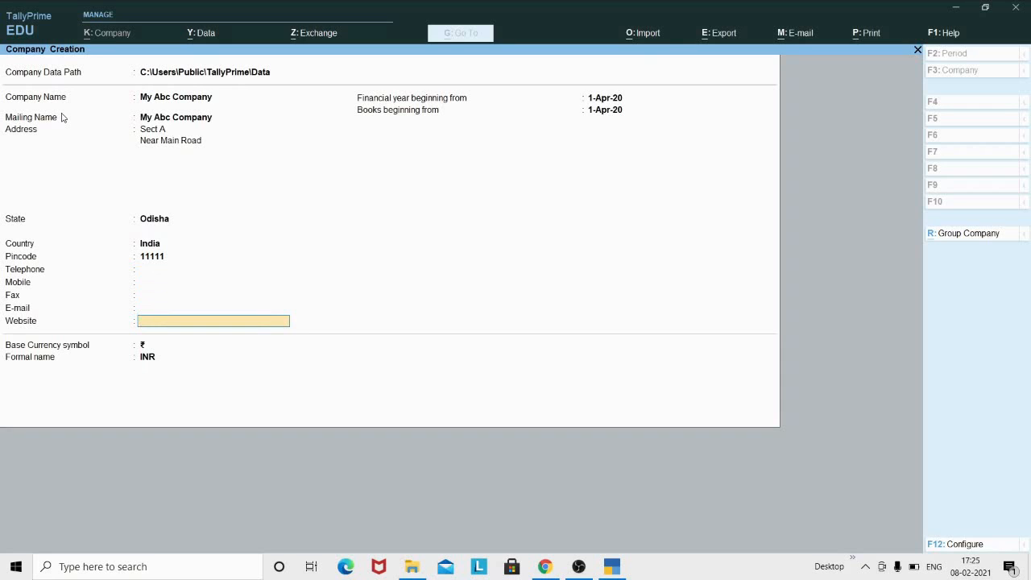
{"action": "key", "text": "Return"}
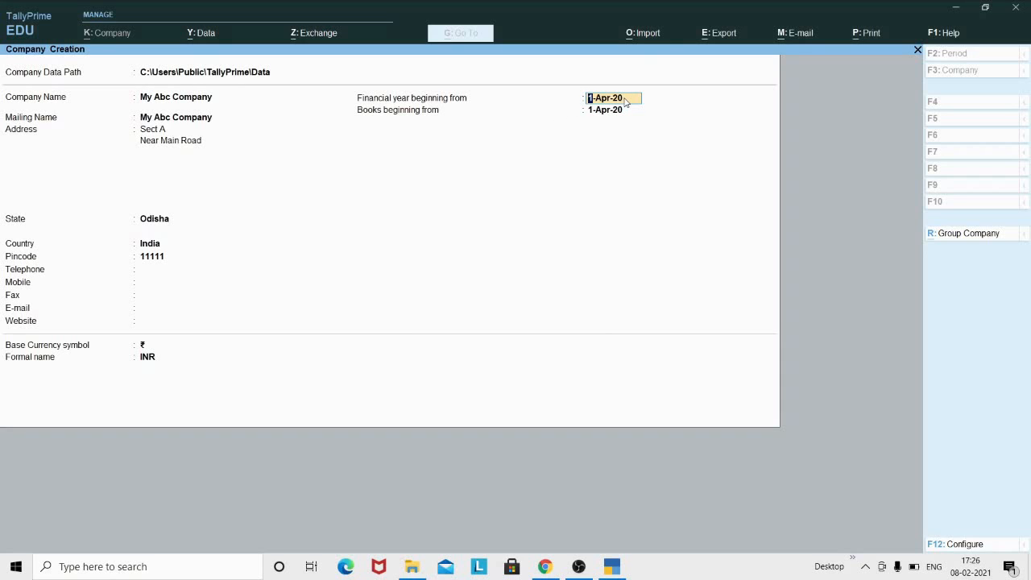
{"action": "key", "text": "Return"}
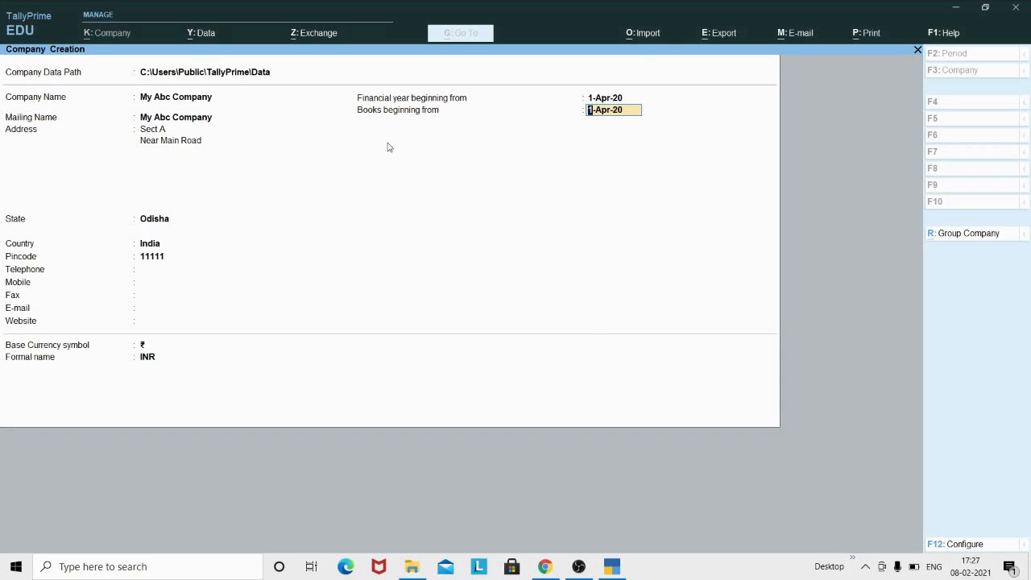
{"action": "key", "text": "Return"}
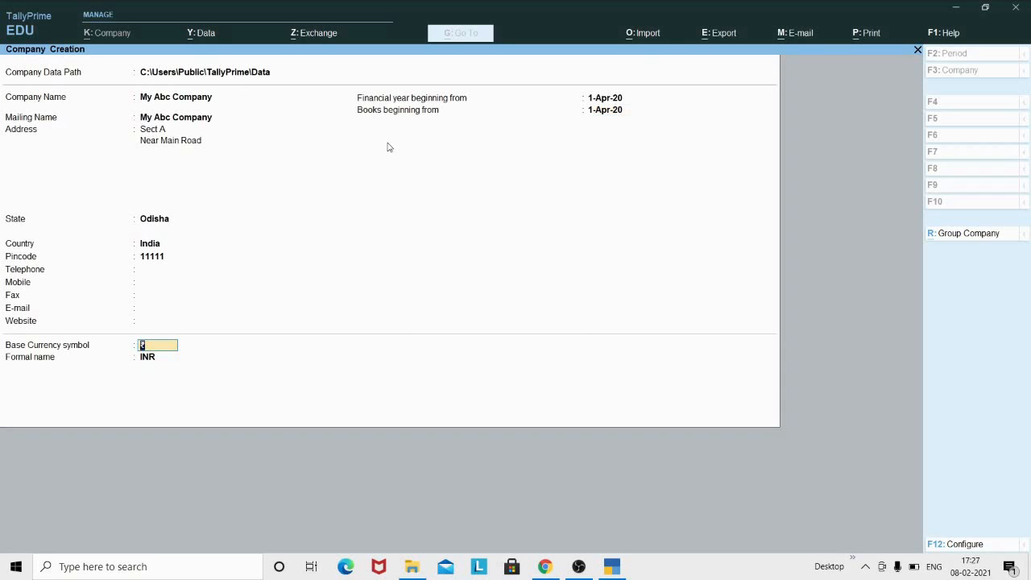
{"action": "key", "text": "Return"}
{"action": "key", "text": "Return"}
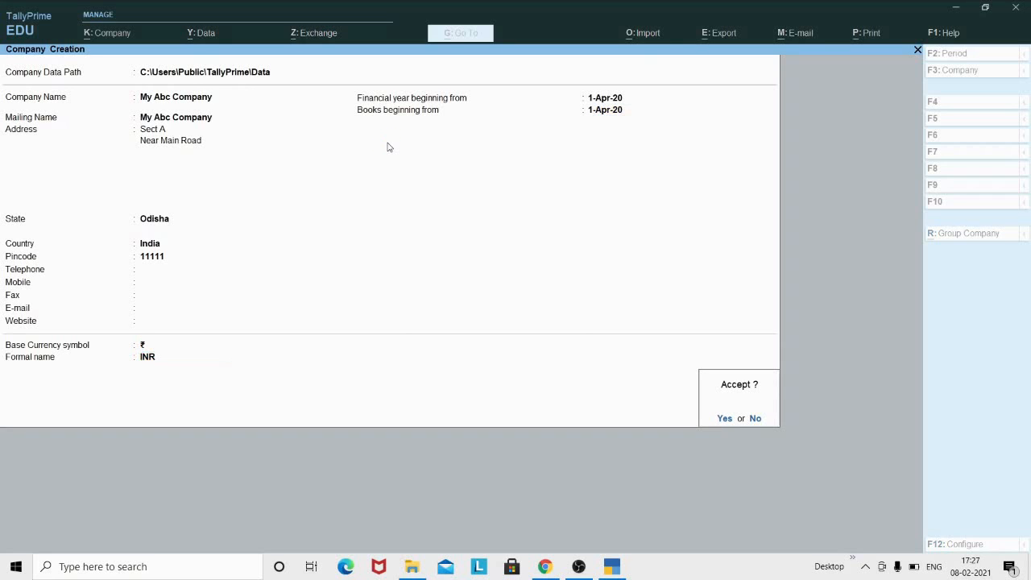
{"action": "key", "text": "Return"}
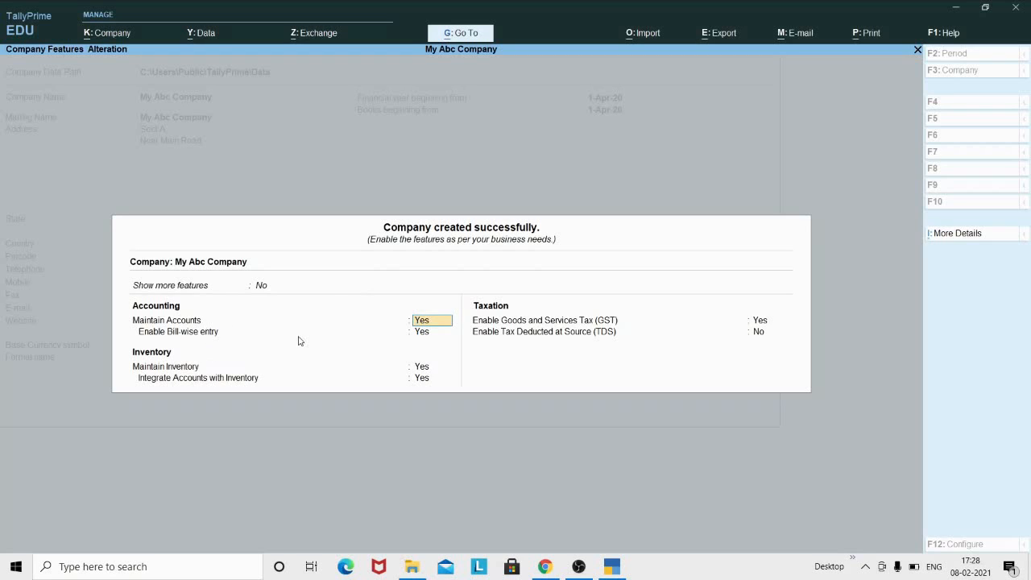
Step: Set Enable Goods and Services Tax (GST) to No, keep the other company features at their defaults, and accept
{"action": "key", "text": "Return"}
{"action": "key", "text": "Return"}
{"action": "key", "text": "Return"}
{"action": "key", "text": "Return"}
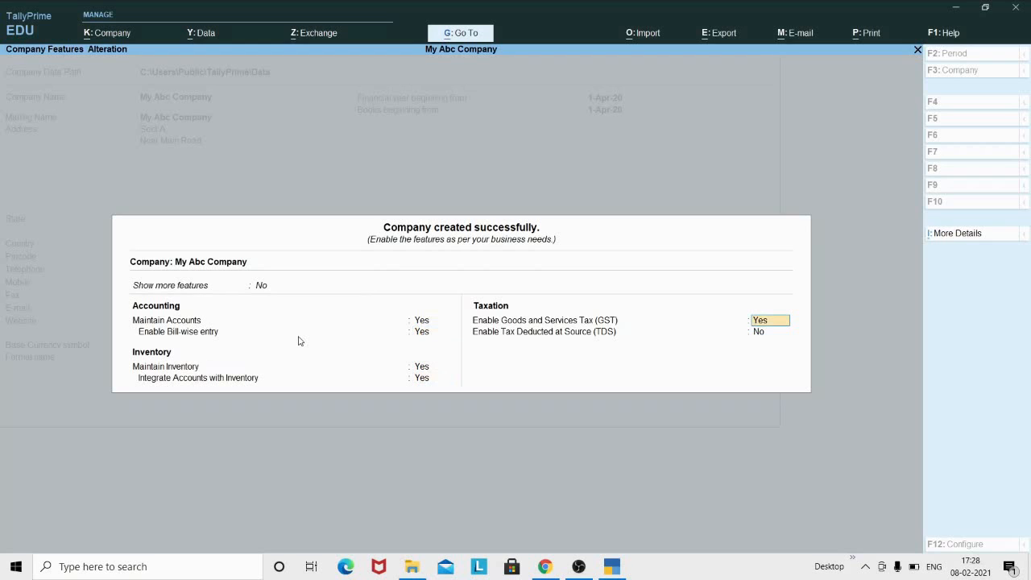
{"action": "type", "text": "n"}
{"action": "key", "text": "Return"}
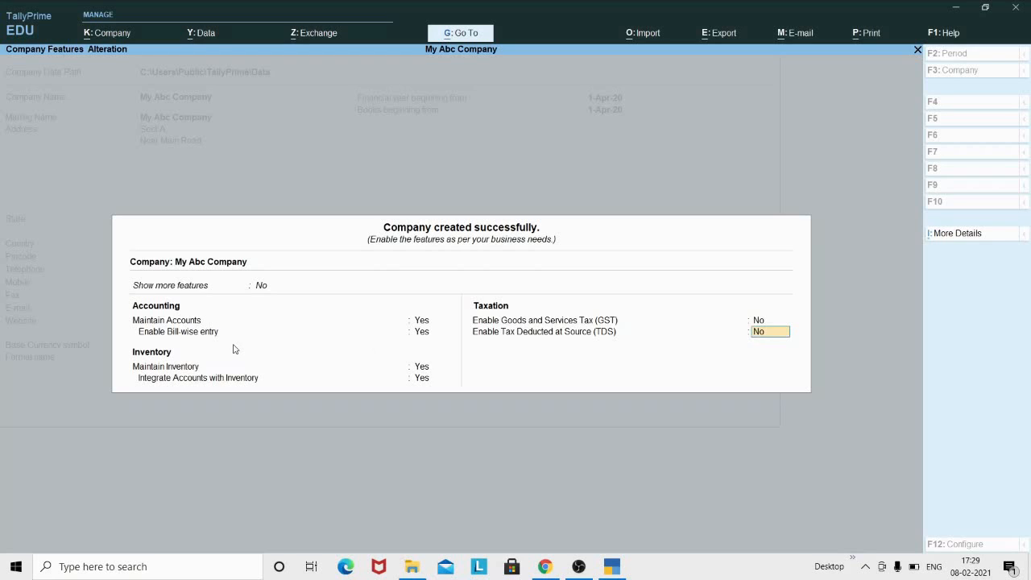
{"action": "key", "text": "Return"}
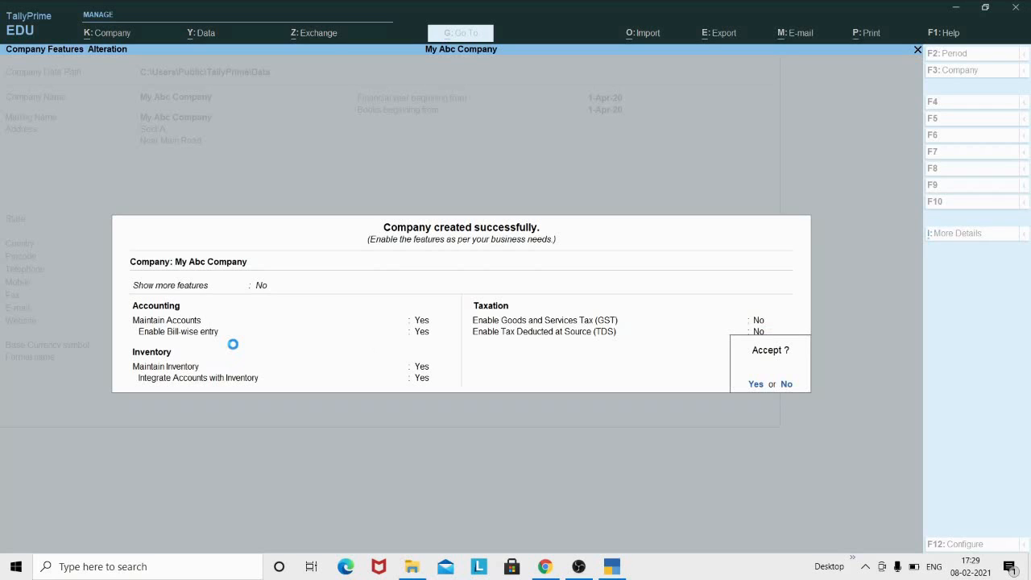
{"action": "key", "text": "Return"}
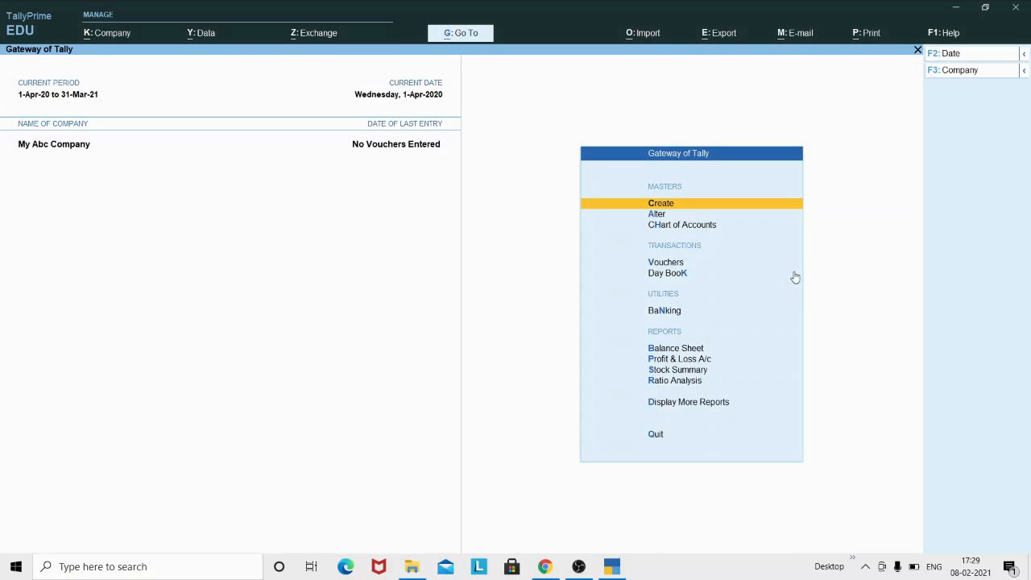
{"action": "key", "text": "Return"}
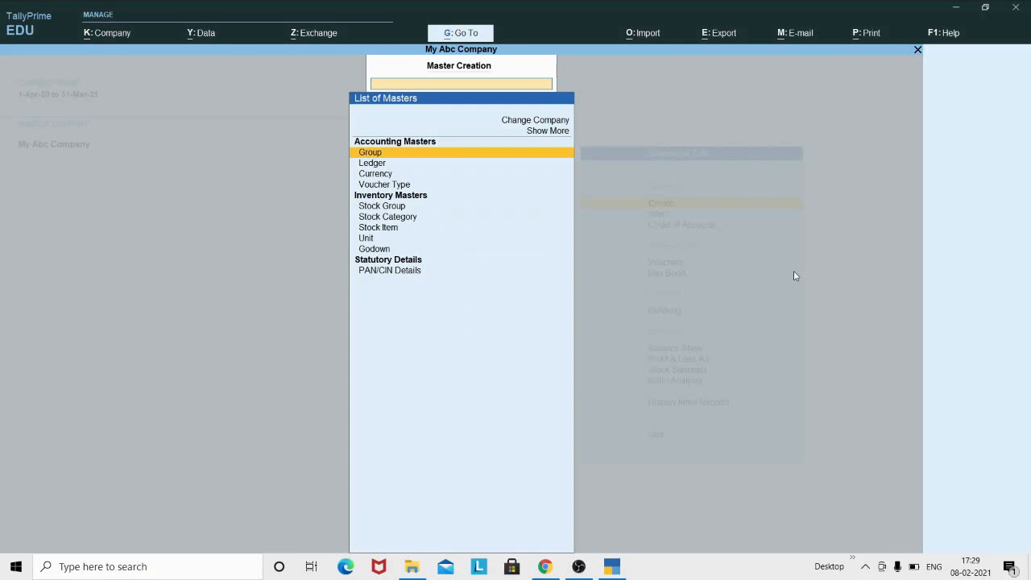
{"action": "key", "text": "Escape"}
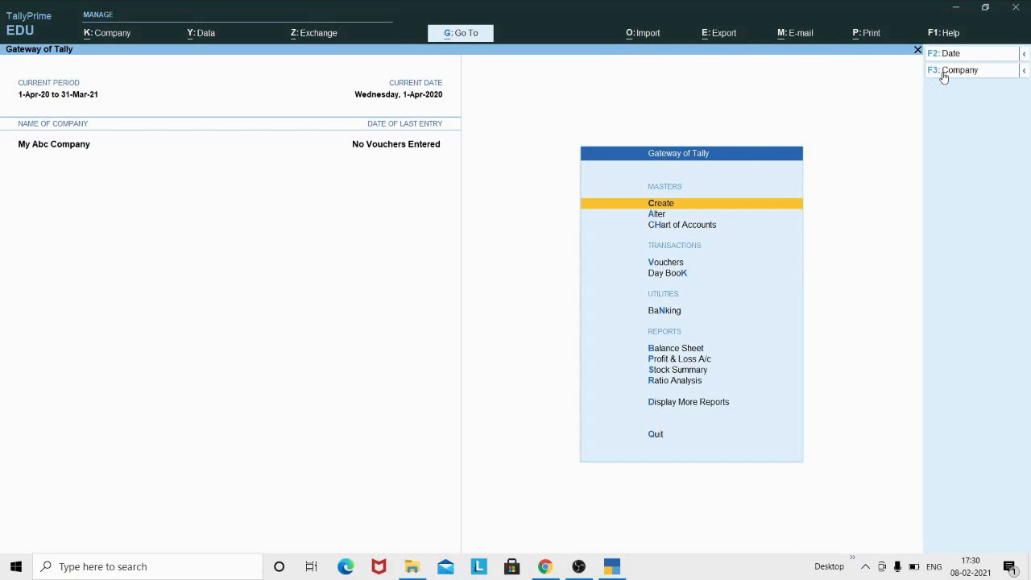
Step: Start another new company named Xyz, using the same text as its mailing name
{"action": "left_click", "coordinate": [1024, 74]}
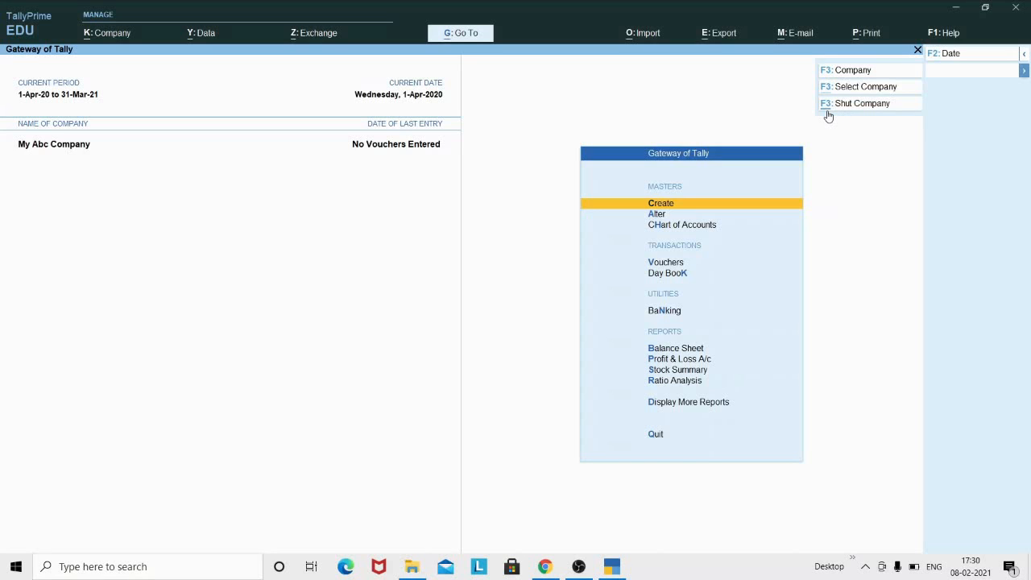
{"action": "left_click", "coordinate": [858, 73]}
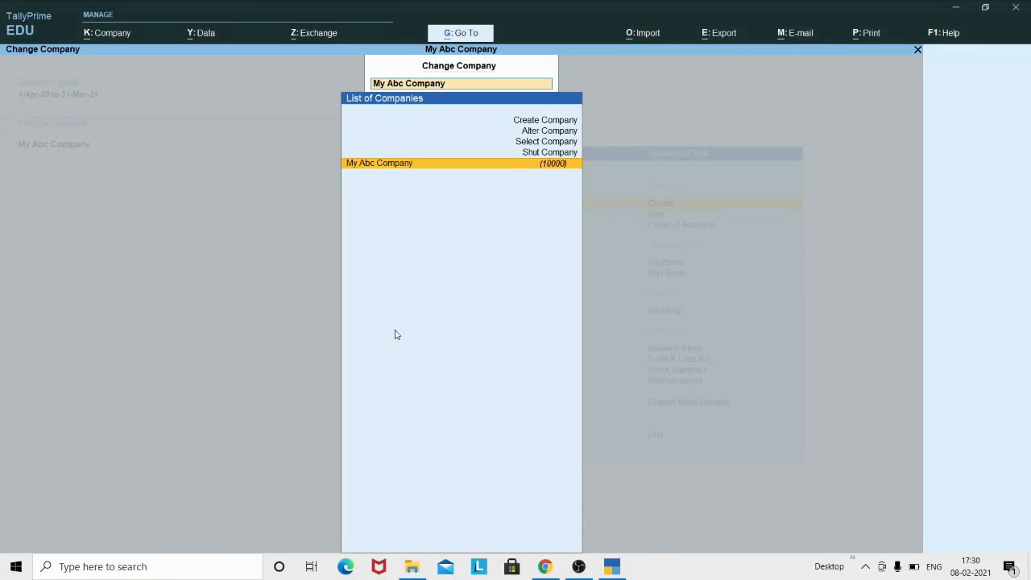
{"action": "key", "text": "Up"}
{"action": "key", "text": "Up"}
{"action": "key", "text": "Up"}
{"action": "key", "text": "Up"}
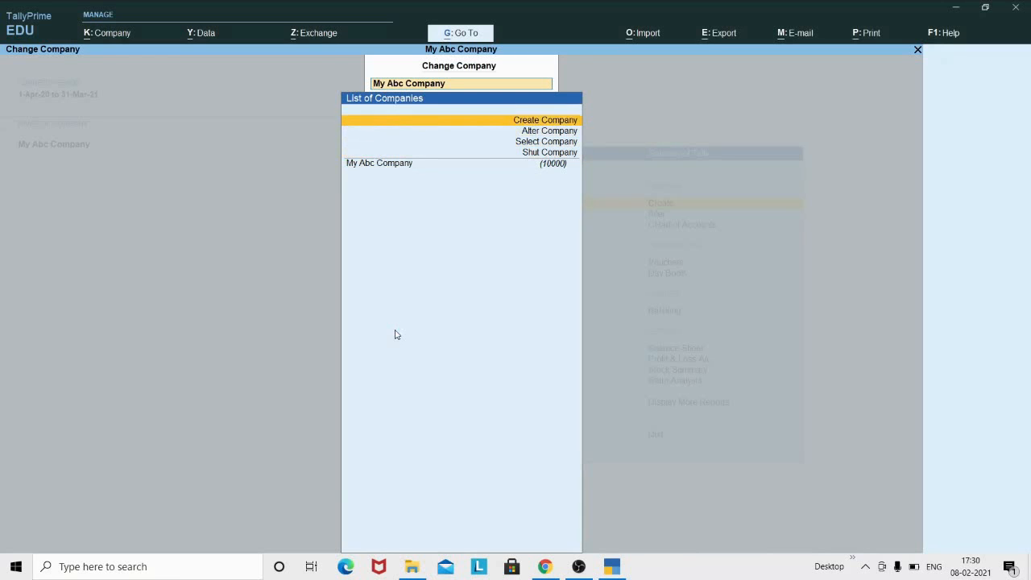
{"action": "key", "text": "Return"}
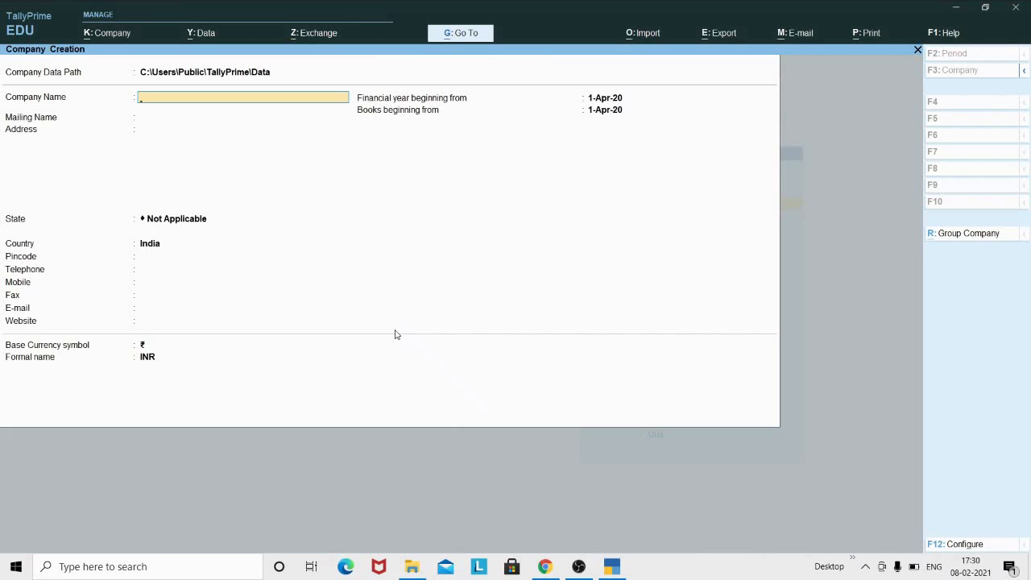
{"action": "type", "text": "Xyz"}
{"action": "key", "text": "Return"}
{"action": "key", "text": "Return"}
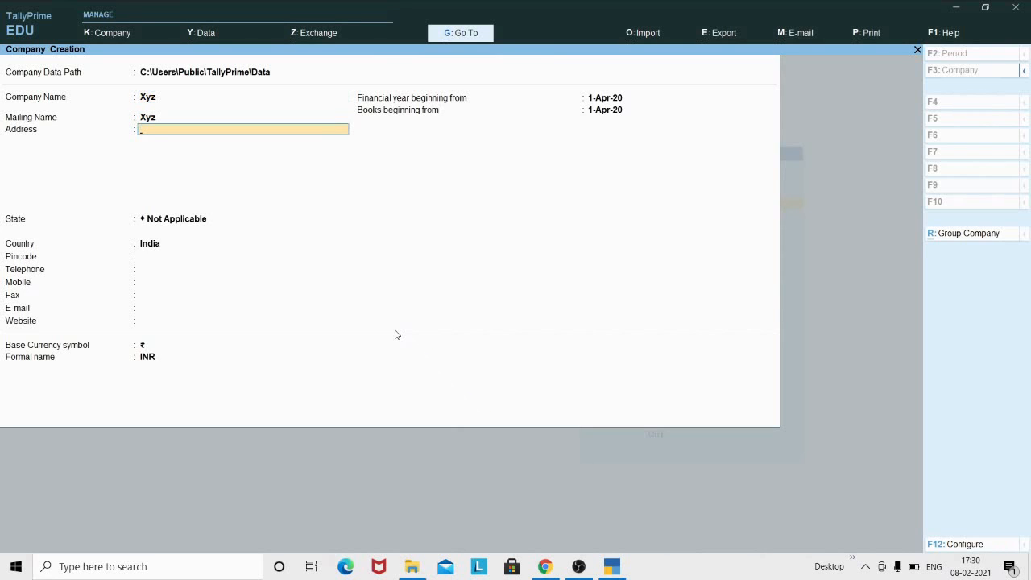
Step: Enter "Address" as the address of company Xyz and set its state to Odisha
{"action": "type", "text": "Address"}
{"action": "key", "text": "Return"}
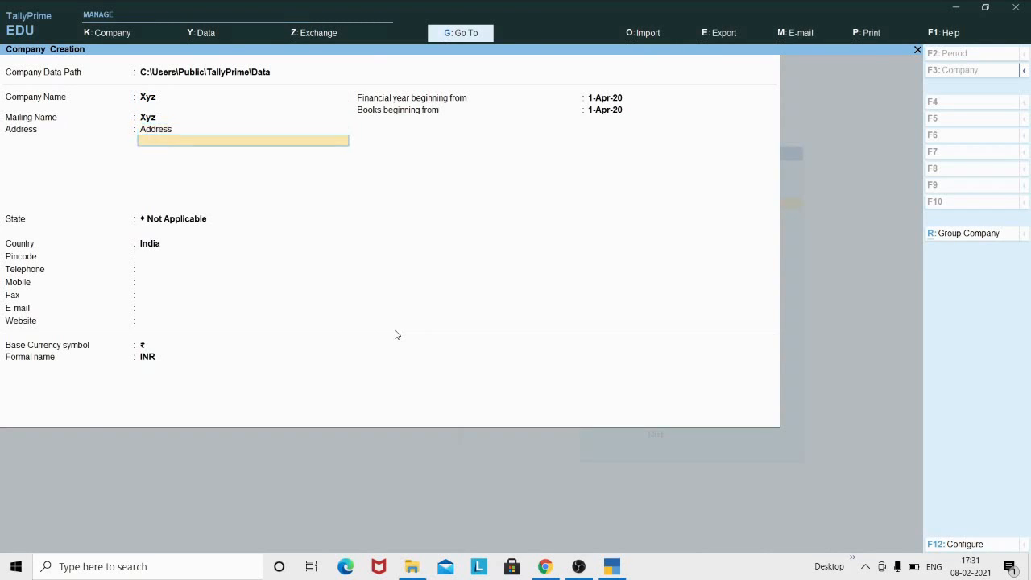
{"action": "key", "text": "Return"}
{"action": "type", "text": "o"}
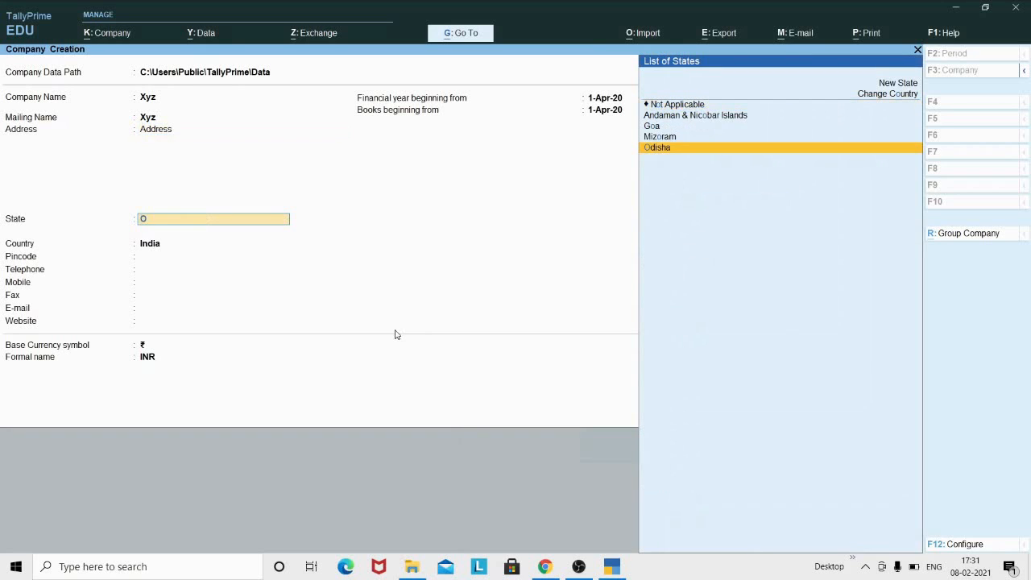
{"action": "key", "text": "Return"}
Step: Leave company Xyz's contact fields blank, keep the 1-Apr-20 dates and INR base currency, and accept its creation
{"action": "key", "text": "Return"}
{"action": "key", "text": "Return"}
{"action": "key", "text": "Return"}
{"action": "key", "text": "Return"}
{"action": "key", "text": "Return"}
{"action": "key", "text": "Return"}
{"action": "key", "text": "Return"}
{"action": "key", "text": "Return"}
{"action": "key", "text": "Return"}
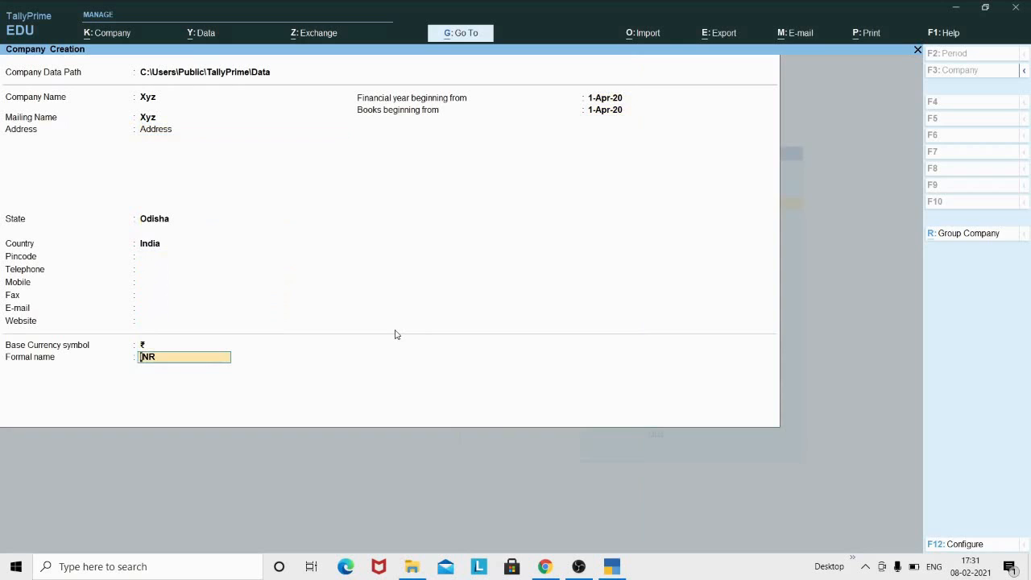
{"action": "key", "text": "Return"}
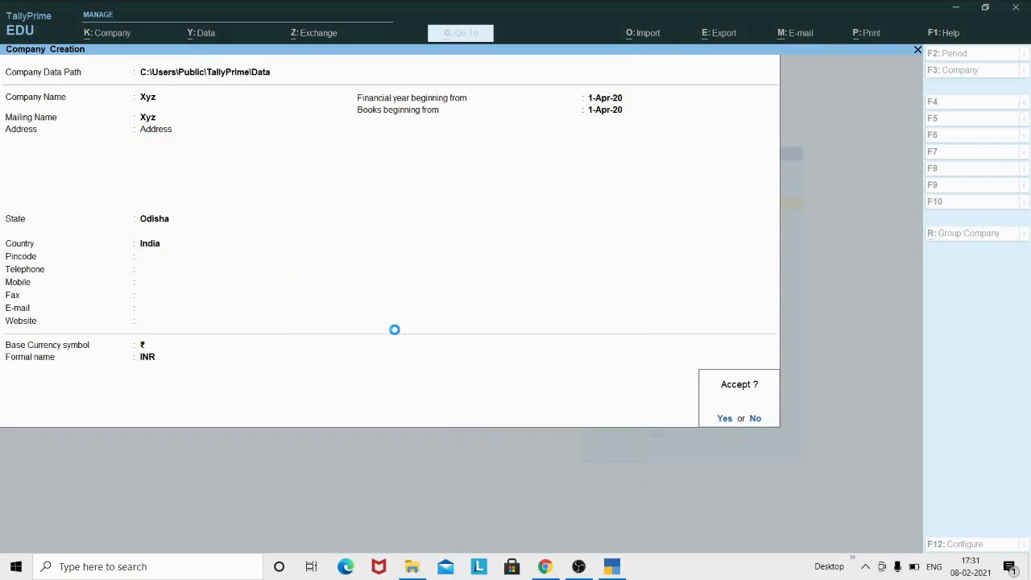
{"action": "key", "text": "Return"}
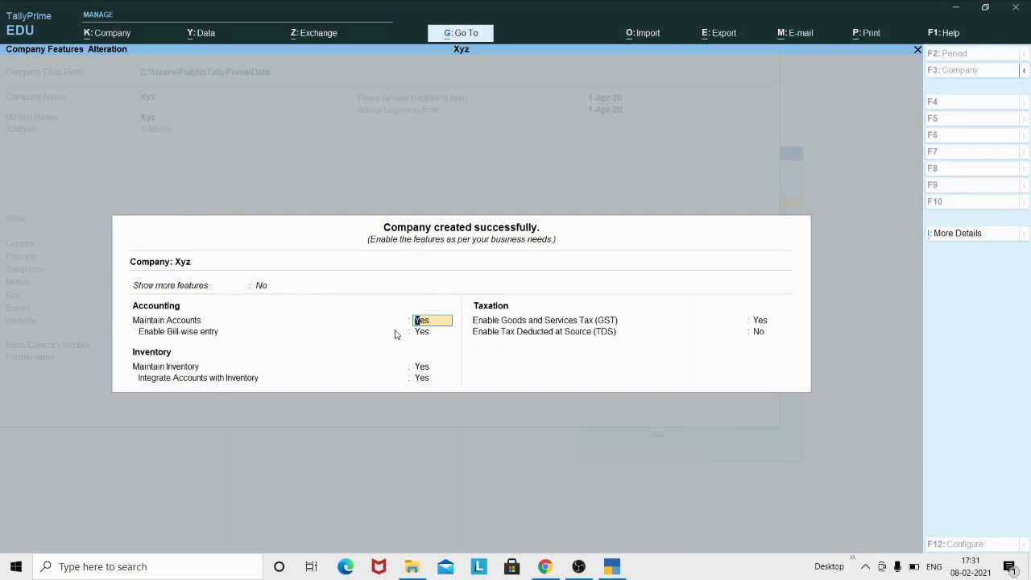
Step: Set Enable Goods and Services Tax (GST) to No for company Xyz, keep its other features at their defaults, and accept
{"action": "key", "text": "Return"}
{"action": "key", "text": "Return"}
{"action": "key", "text": "Return"}
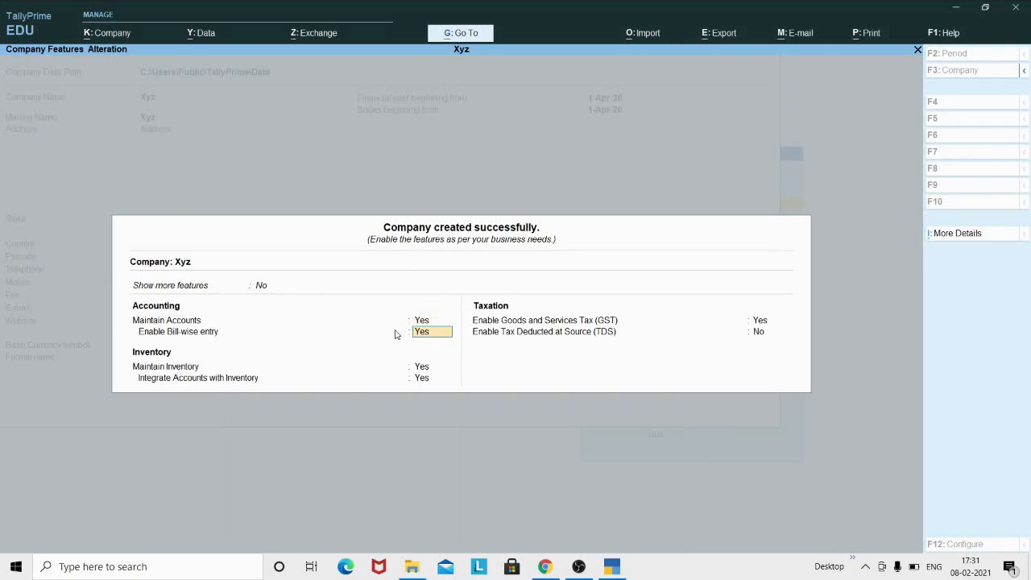
{"action": "key", "text": "Return"}
{"action": "type", "text": "n"}
{"action": "key", "text": "Return"}
{"action": "key", "text": "Up"}
{"action": "key", "text": "Return"}
{"action": "key", "text": "Up"}
{"action": "key", "text": "Return"}
{"action": "key", "text": "Return"}
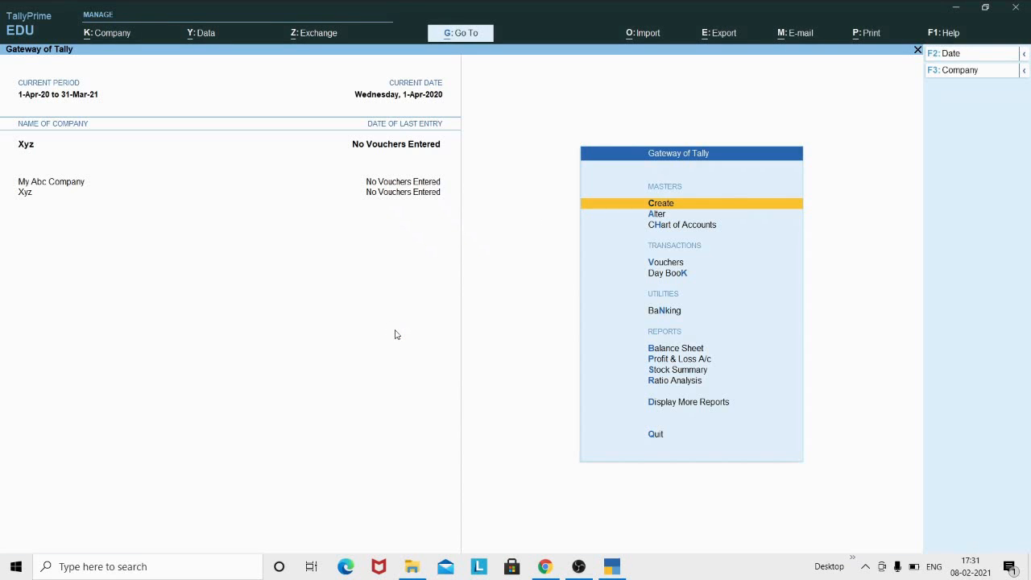
Step: Switch the active company back and forth between My Abc Company and Xyz, ending on My Abc Company
{"action": "left_click", "coordinate": [59, 186]}
{"action": "left_click", "coordinate": [25, 194]}
{"action": "left_click", "coordinate": [42, 187]}
{"action": "left_click", "coordinate": [26, 195]}
{"action": "left_click", "coordinate": [62, 185]}
Step: Shut company Xyz, leaving only My Abc Company open
{"action": "left_click", "coordinate": [1022, 72]}
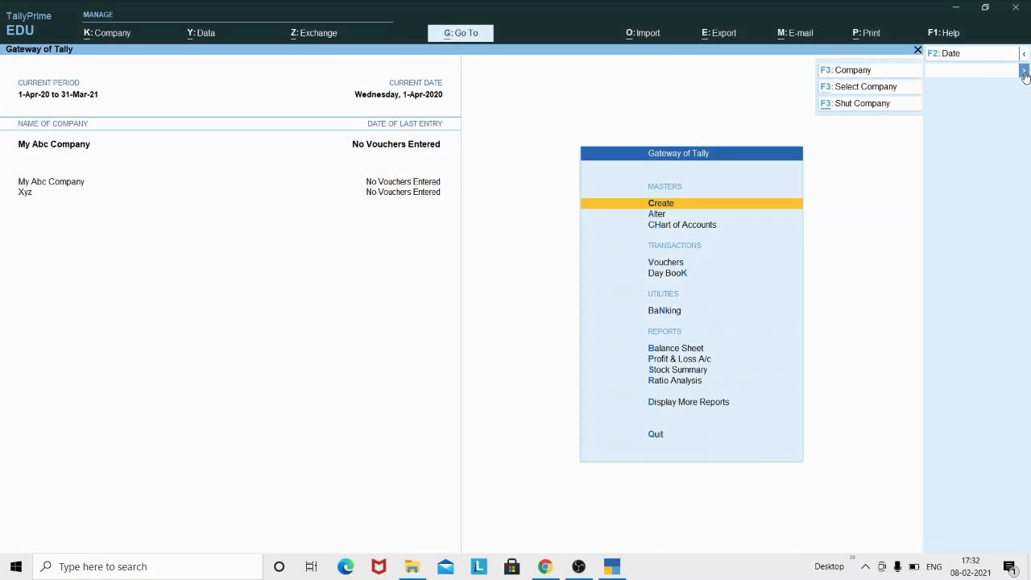
{"action": "left_click", "coordinate": [849, 106]}
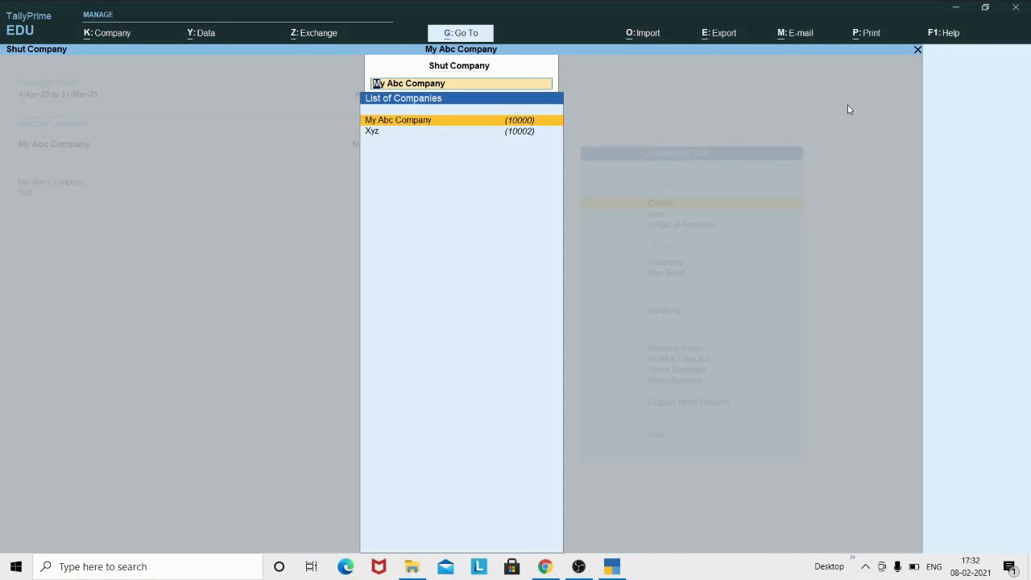
{"action": "key", "text": "Down"}
{"action": "key", "text": "Up"}
{"action": "key", "text": "Down"}
{"action": "key", "text": "Up"}
{"action": "key", "text": "Down"}
{"action": "key", "text": "Up"}
{"action": "key", "text": "Down"}
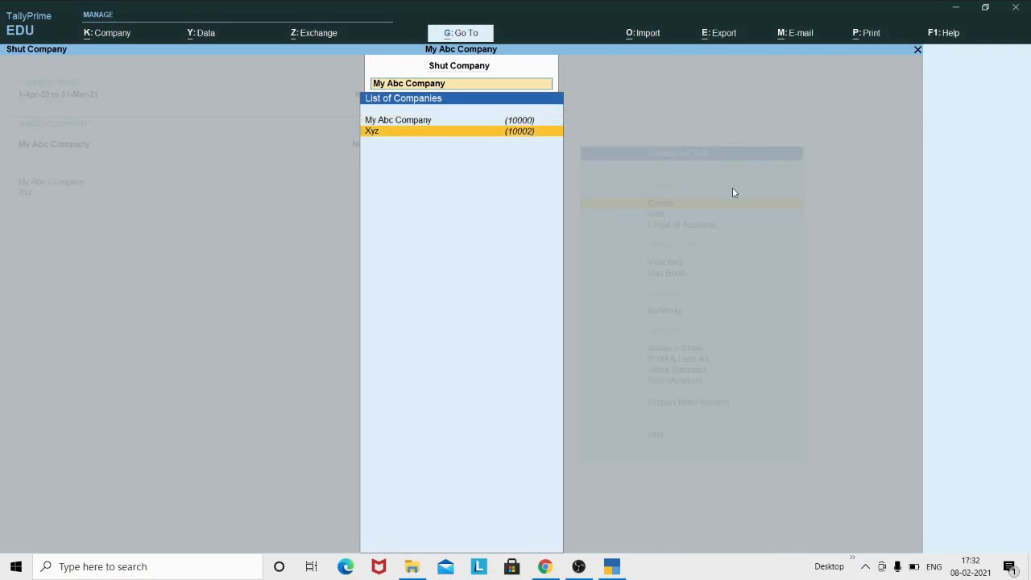
{"action": "key", "text": "Up"}
{"action": "key", "text": "Down"}
{"action": "key", "text": "Up"}
{"action": "key", "text": "Down"}
{"action": "key", "text": "Up"}
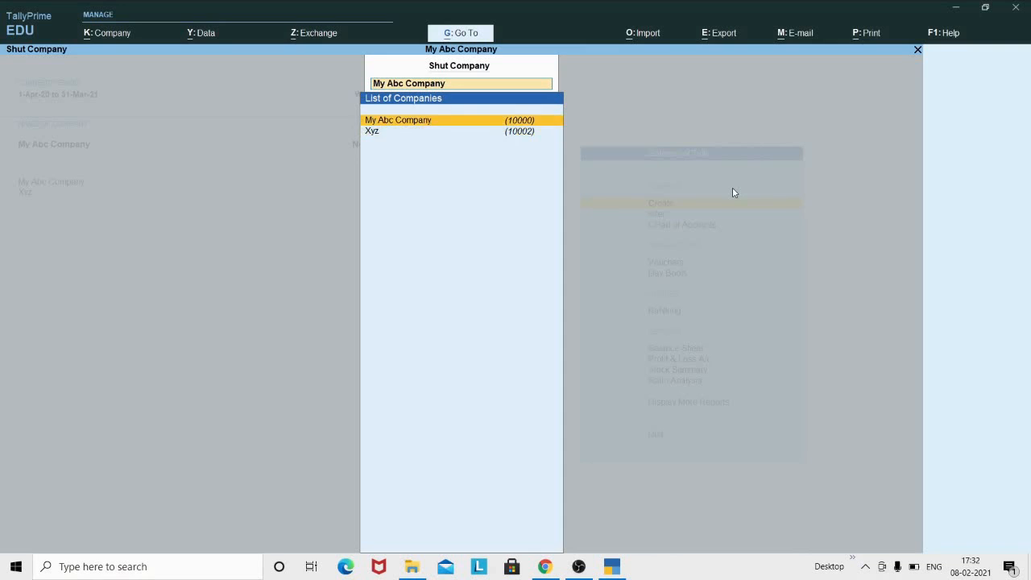
{"action": "key", "text": "Down"}
{"action": "key", "text": "Up"}
{"action": "key", "text": "Down"}
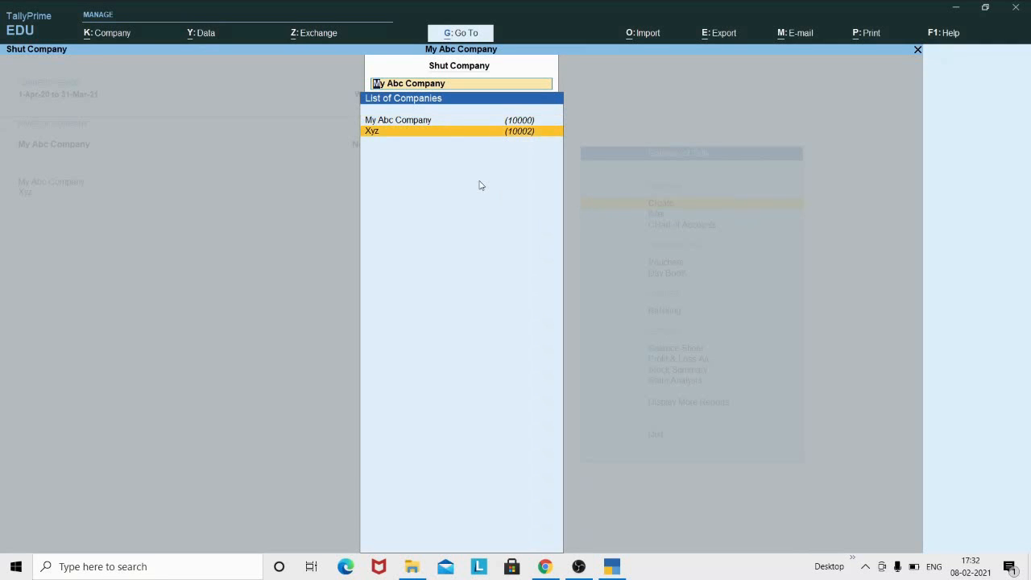
{"action": "key", "text": "Return"}
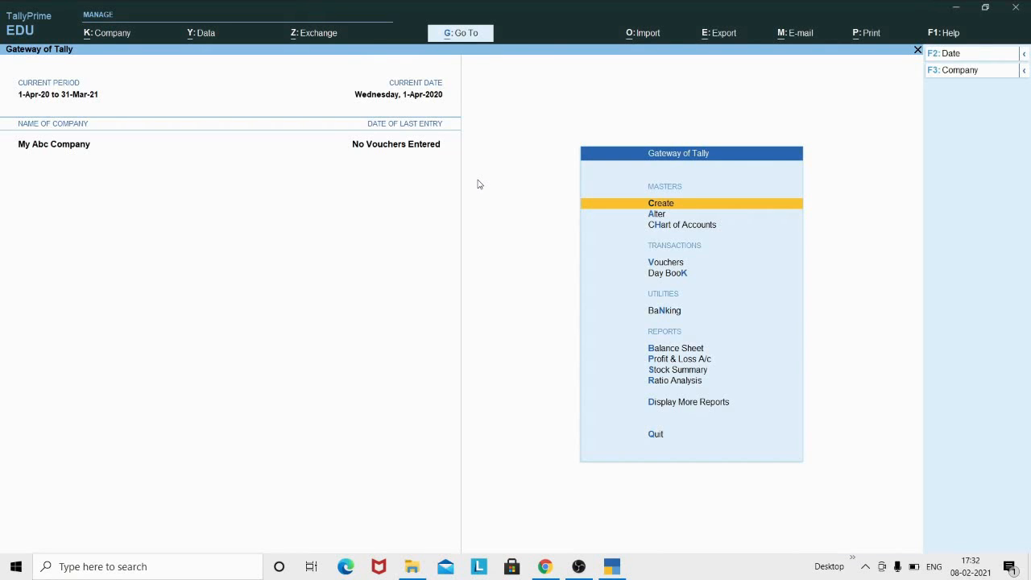
Step: Reopen company Xyz from the companies stored in the TallyPrime data folder
{"action": "left_click", "coordinate": [1023, 75]}
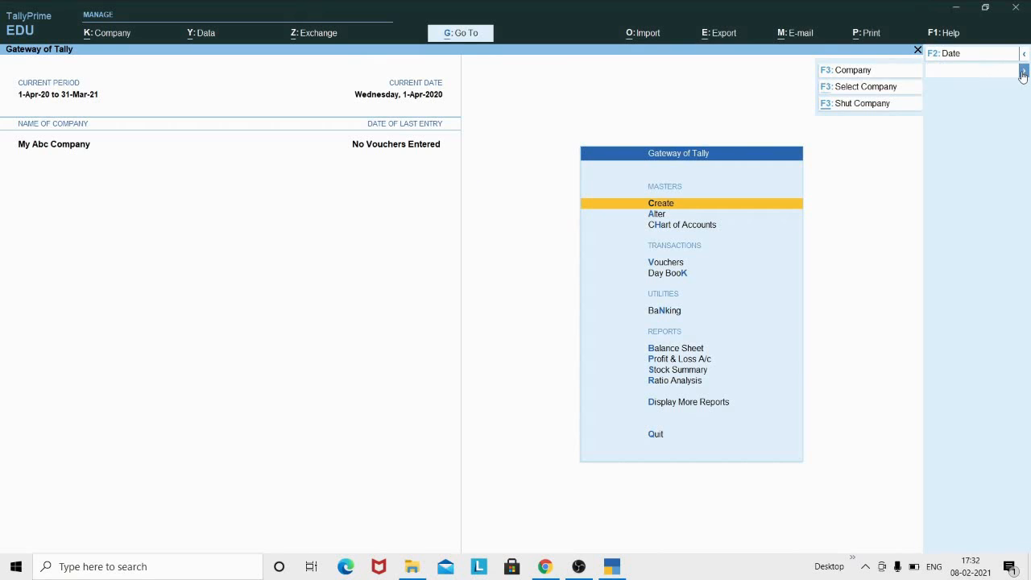
{"action": "left_click", "coordinate": [852, 87]}
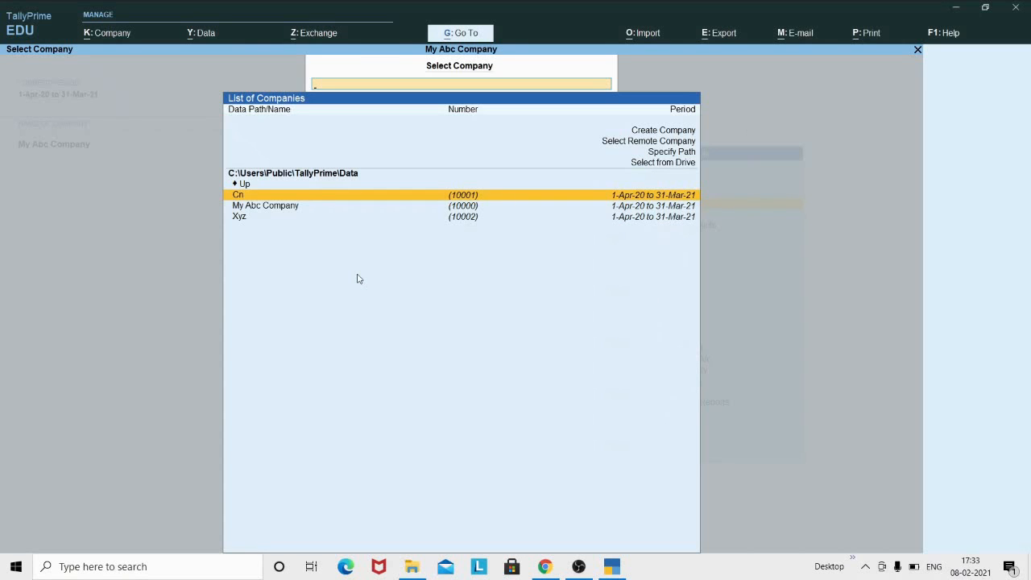
{"action": "key", "text": "Down"}
{"action": "key", "text": "Down"}
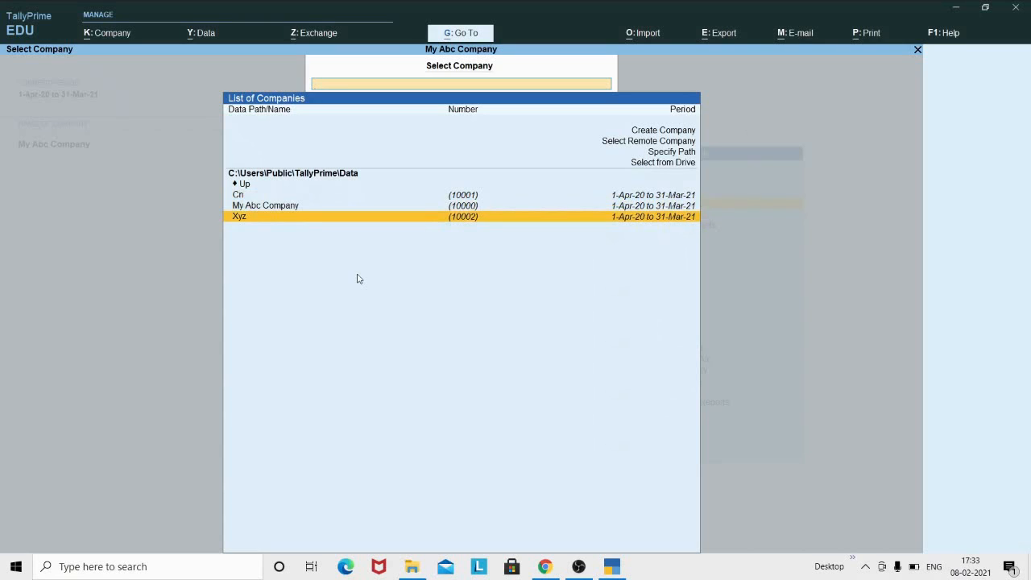
{"action": "key", "text": "Up"}
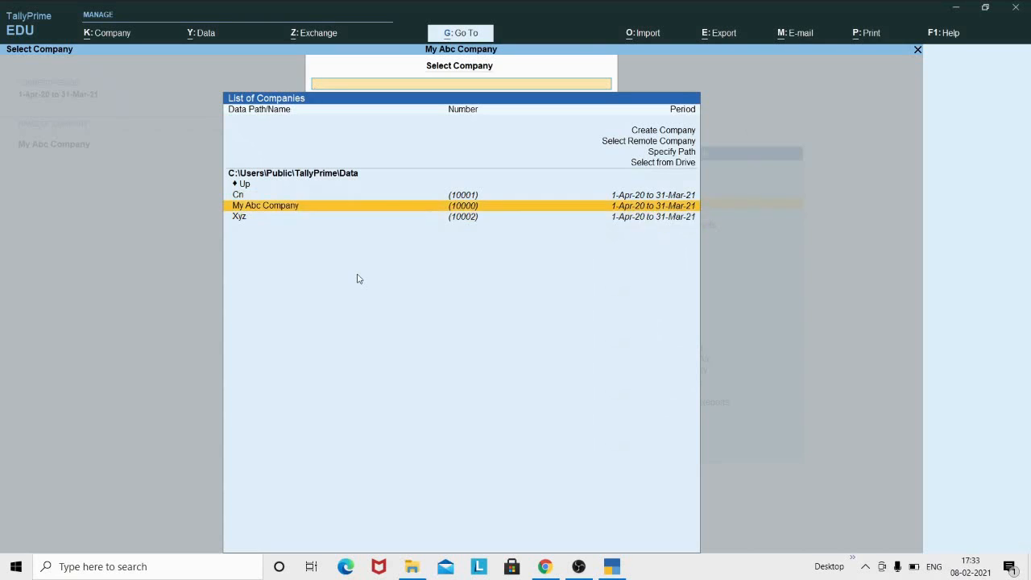
{"action": "key", "text": "Down"}
{"action": "key", "text": "Return"}
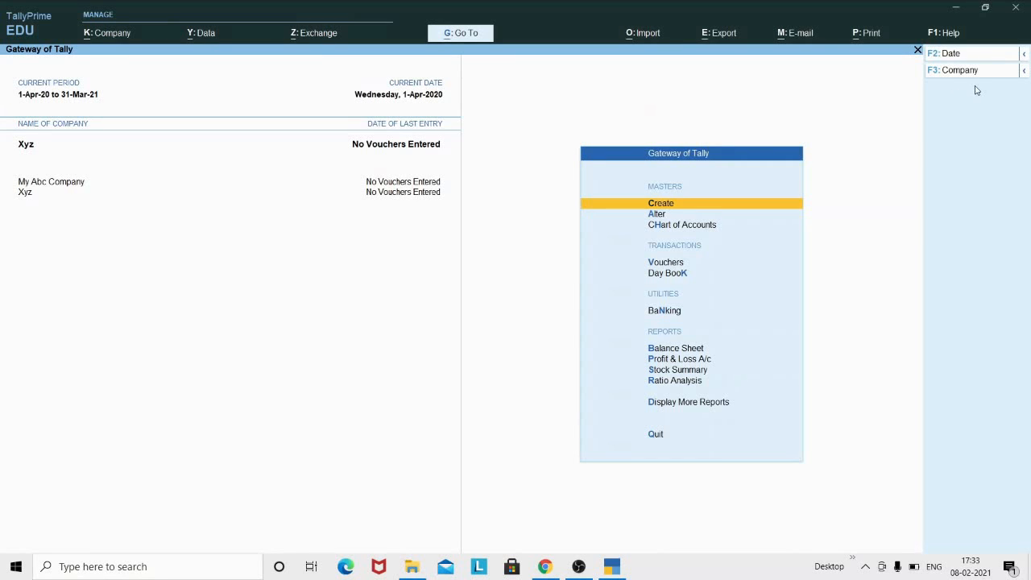
Step: Alter company Xyz by replacing its address with "Line 9", save the change, and return to the Gateway of Tally
{"action": "left_click", "coordinate": [1024, 71]}
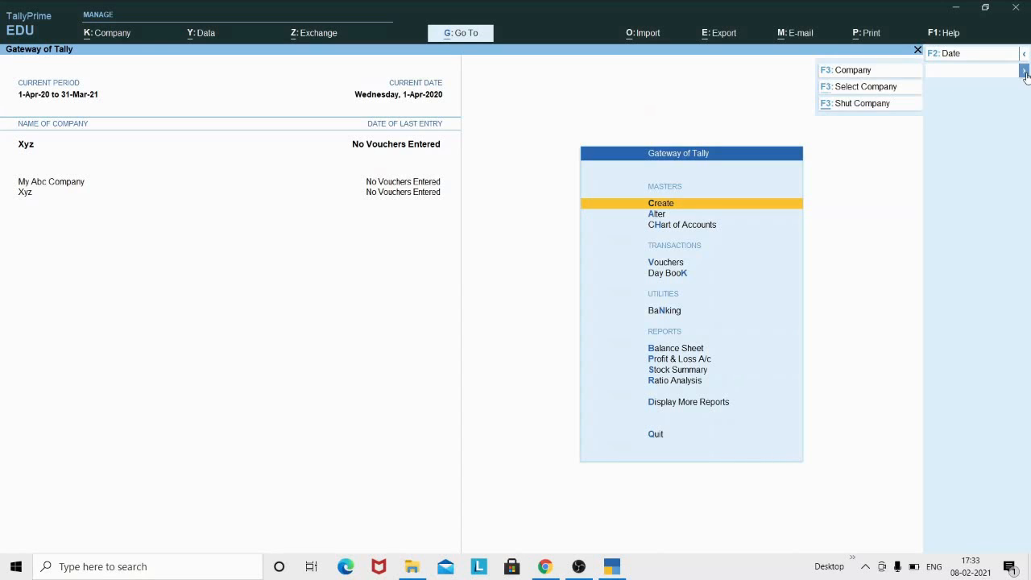
{"action": "left_click", "coordinate": [853, 73]}
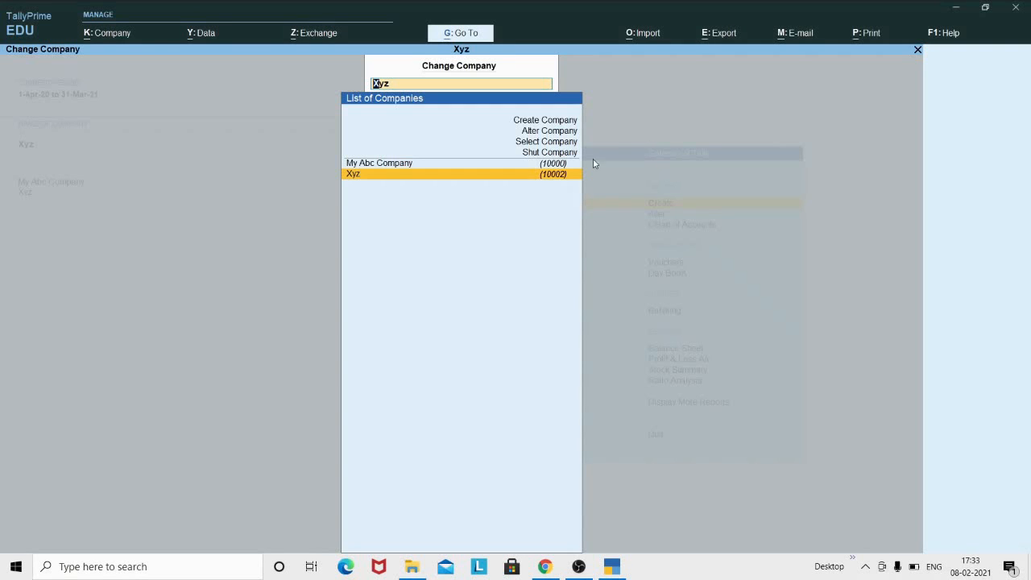
{"action": "key", "text": "Up"}
{"action": "key", "text": "Up"}
{"action": "key", "text": "Up"}
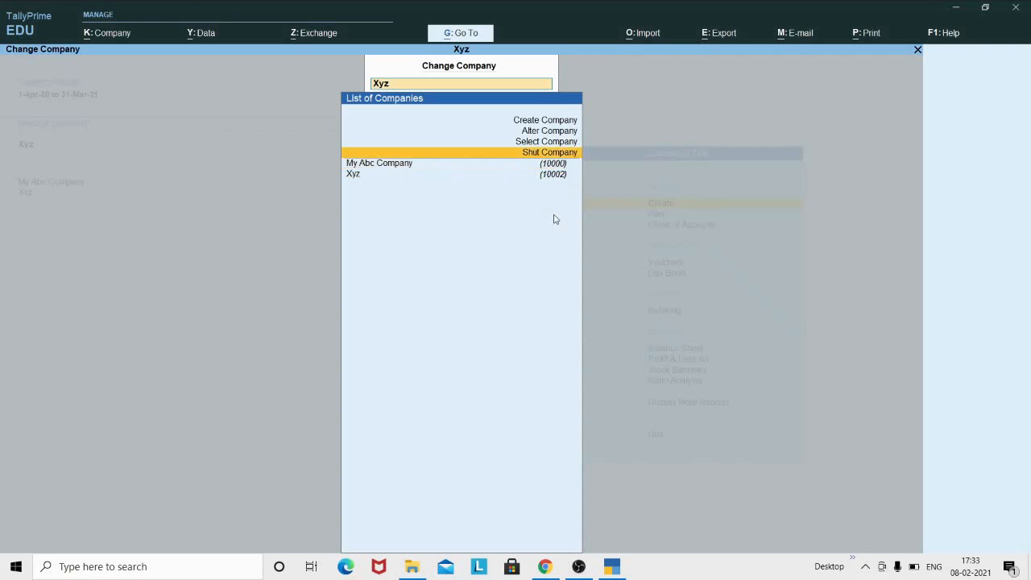
{"action": "key", "text": "Up"}
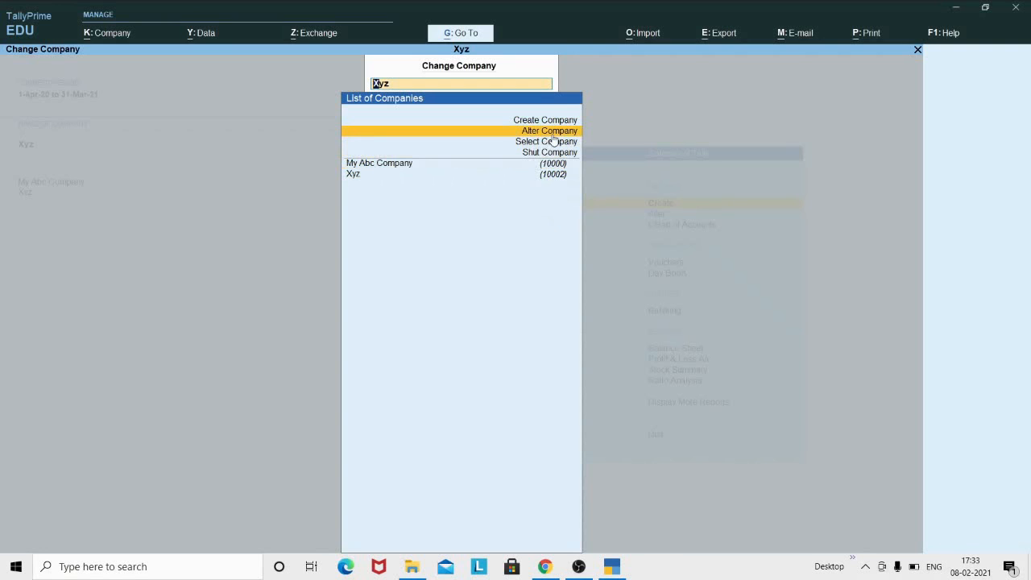
{"action": "key", "text": "Return"}
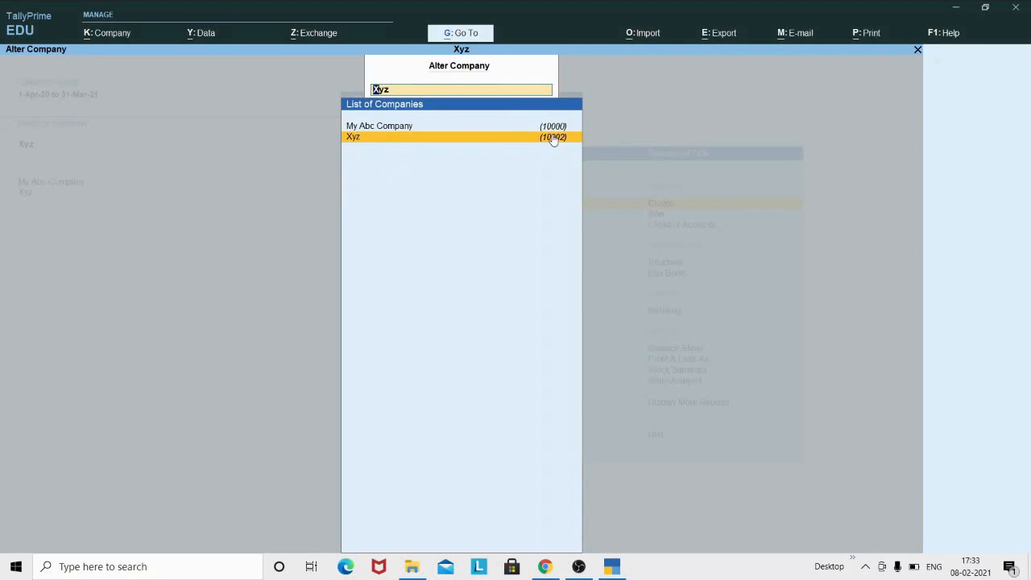
{"action": "left_click", "coordinate": [553, 140]}
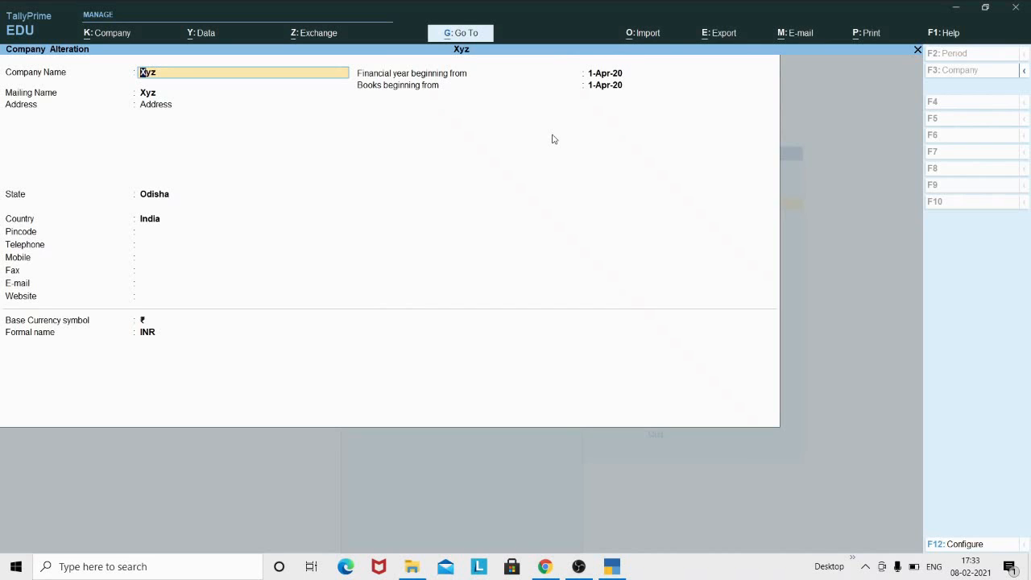
{"action": "key", "text": "Return"}
{"action": "key", "text": "Return"}
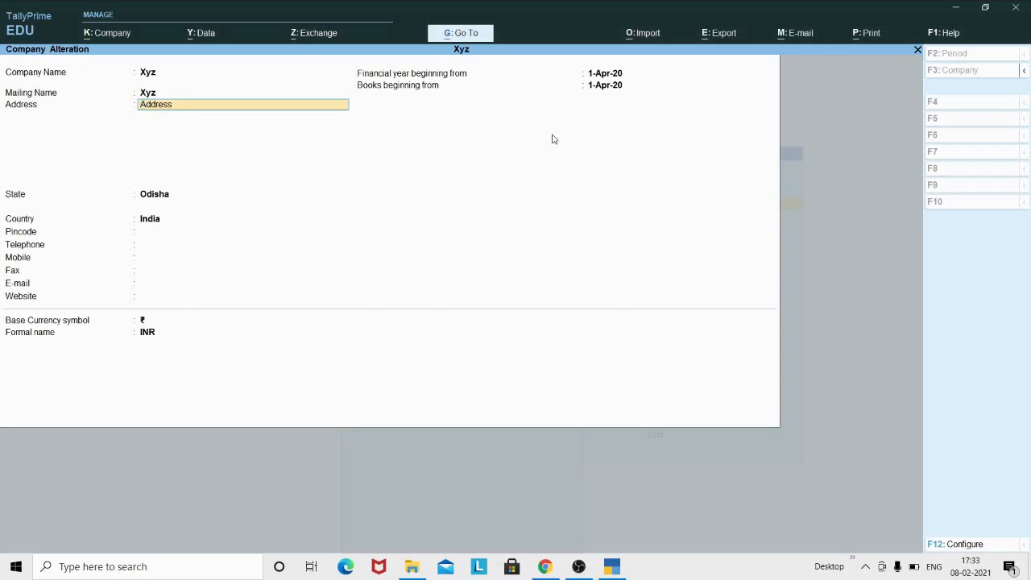
{"action": "type", "text": "Line 9"}
{"action": "key", "text": "ctrl"}
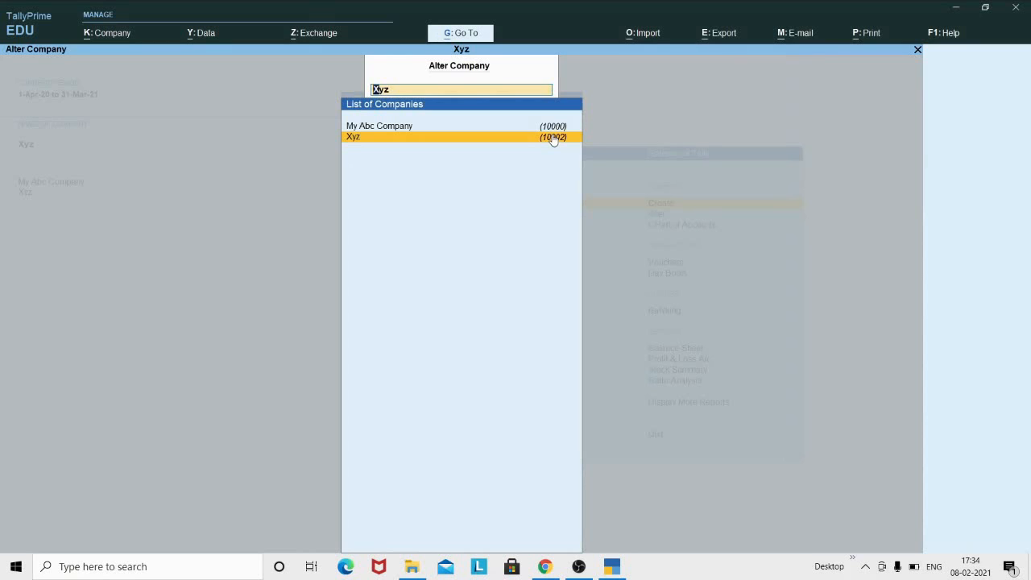
{"action": "key", "text": "Escape"}
{"action": "key", "text": "Escape"}
{"action": "key", "text": "Escape"}
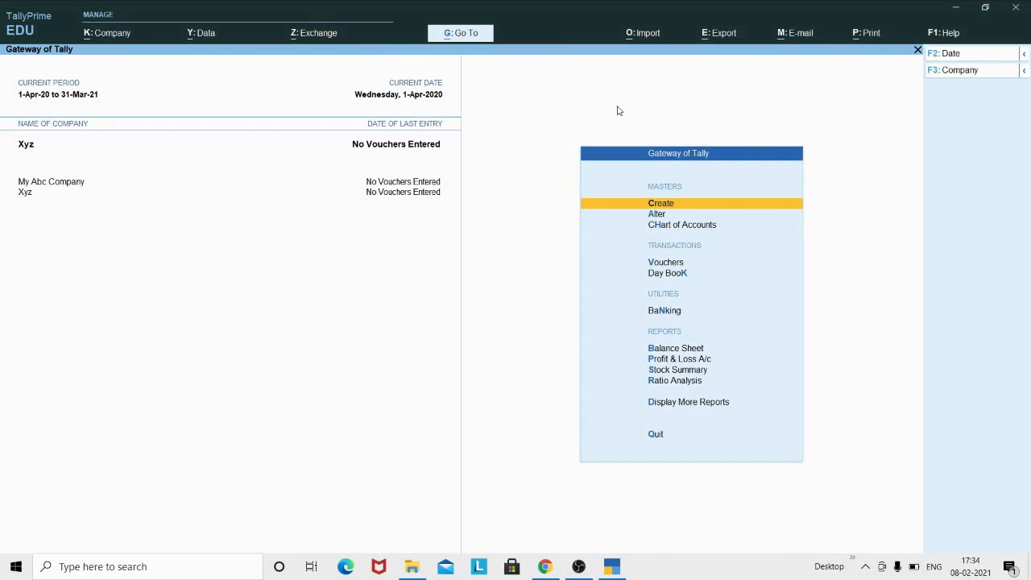
Step: Open company Xyz for alteration and delete the company, confirming both deletion prompts
{"action": "left_click", "coordinate": [960, 71]}
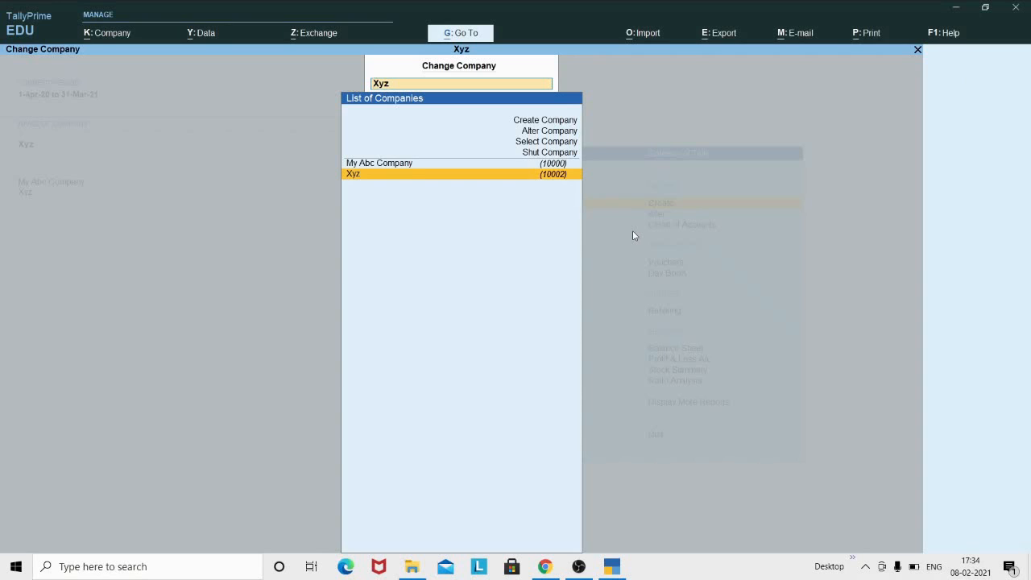
{"action": "key", "text": "Up"}
{"action": "key", "text": "Up"}
{"action": "key", "text": "Up"}
{"action": "key", "text": "Up"}
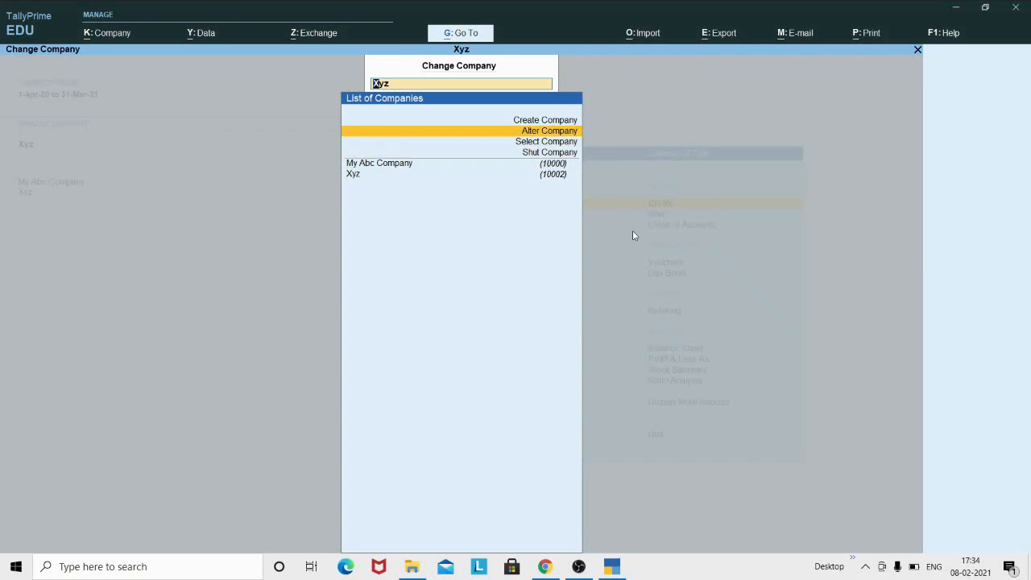
{"action": "key", "text": "Return"}
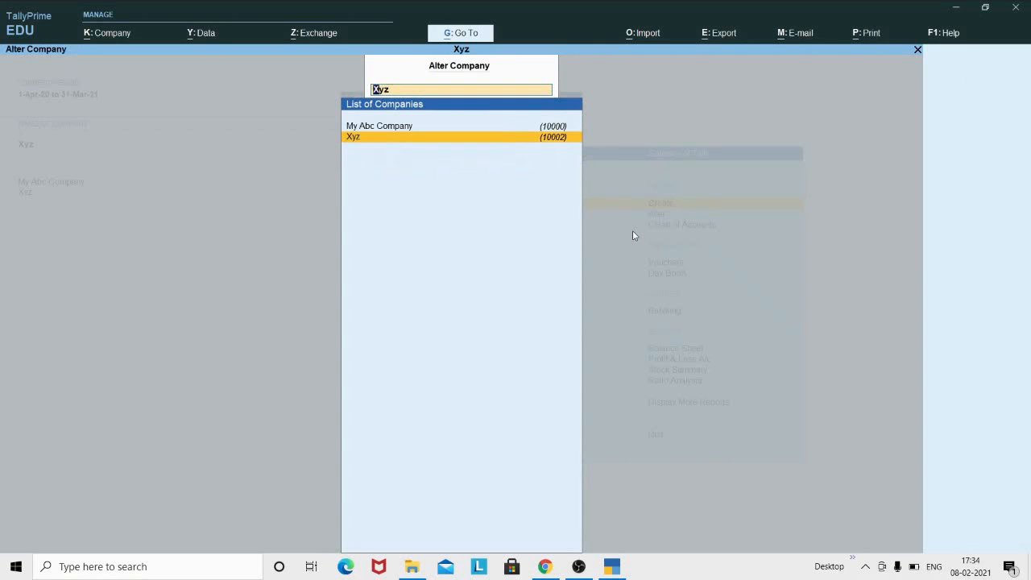
{"action": "key", "text": "Up"}
{"action": "key", "text": "Down"}
{"action": "key", "text": "Up"}
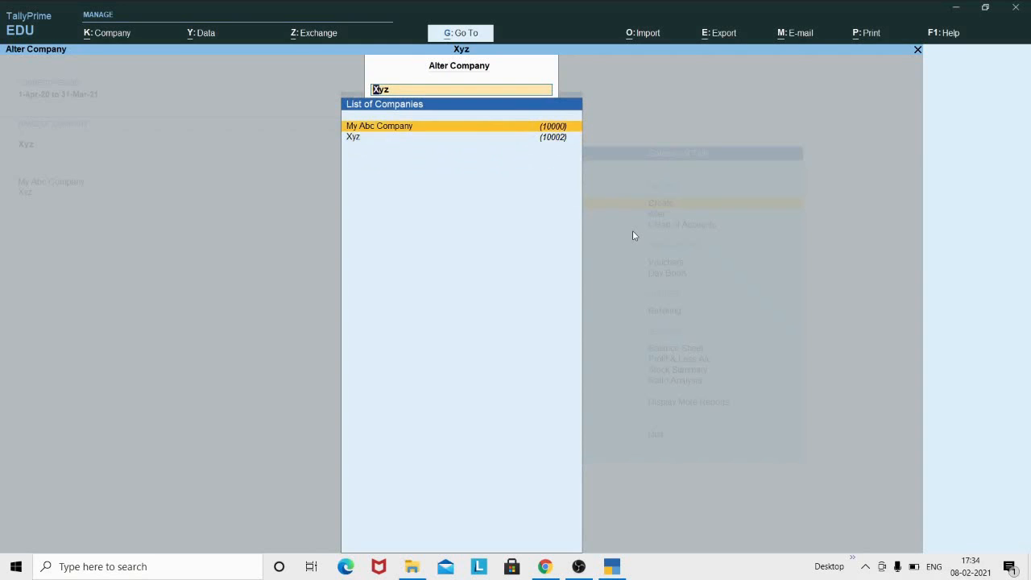
{"action": "key", "text": "Down"}
{"action": "key", "text": "Return"}
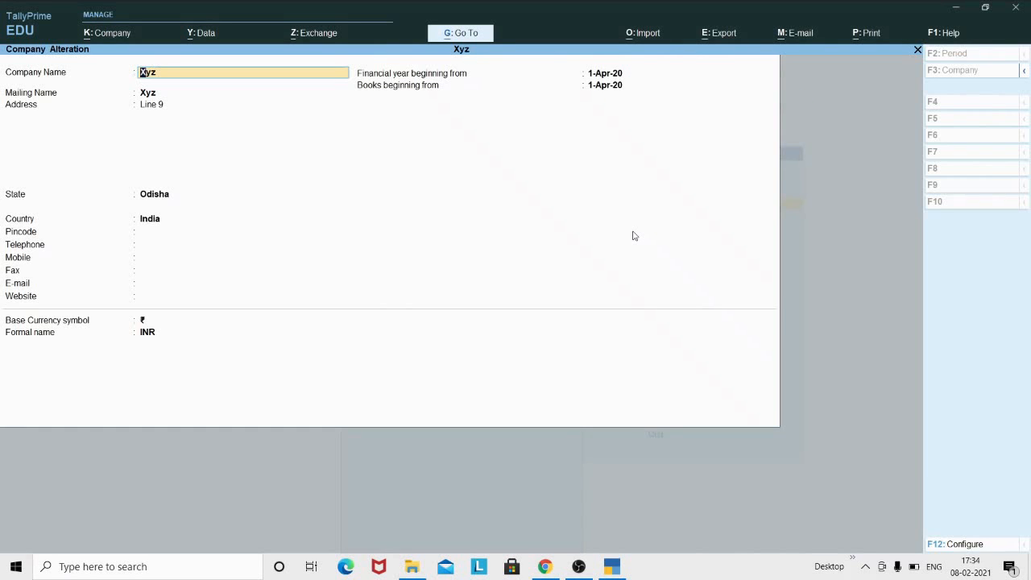
{"action": "key", "text": "alt"}
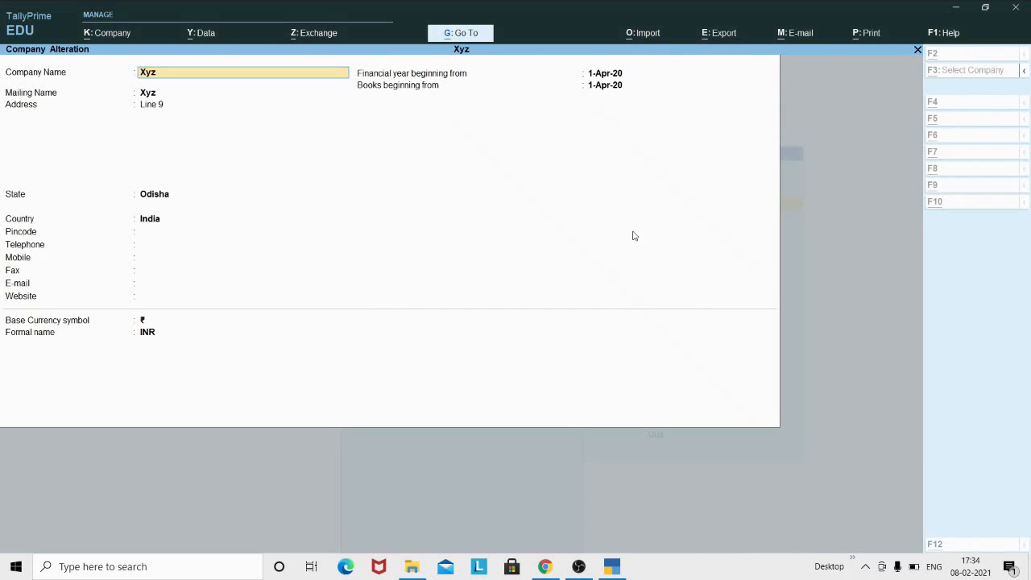
{"action": "key", "text": "alt+d"}
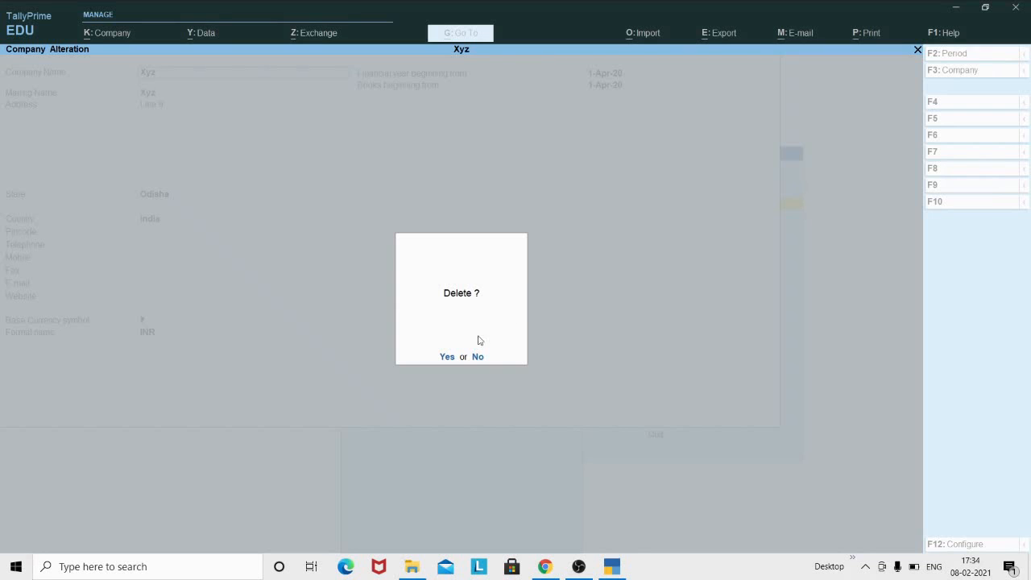
{"action": "left_click", "coordinate": [447, 357]}
{"action": "left_click", "coordinate": [448, 357]}
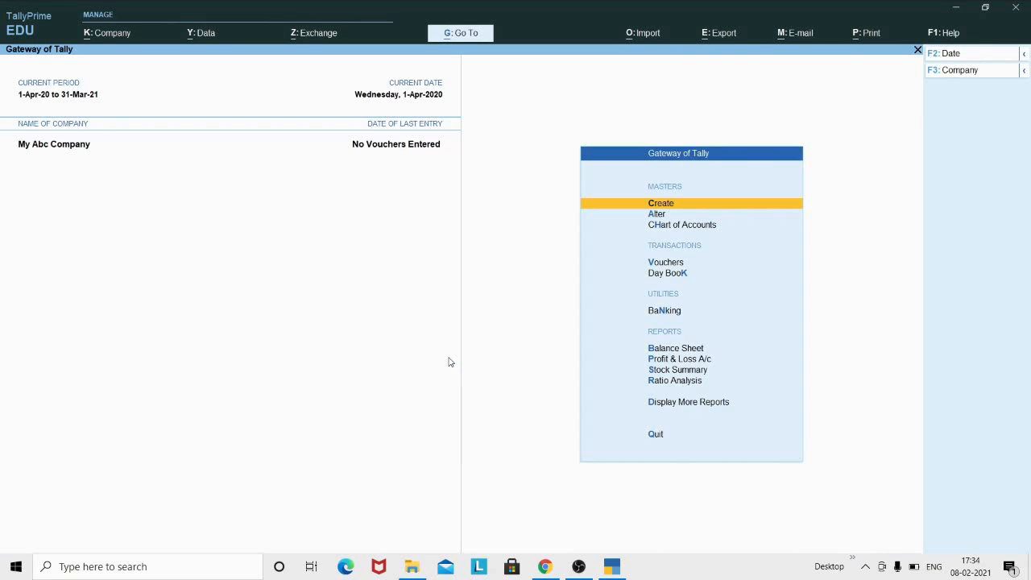